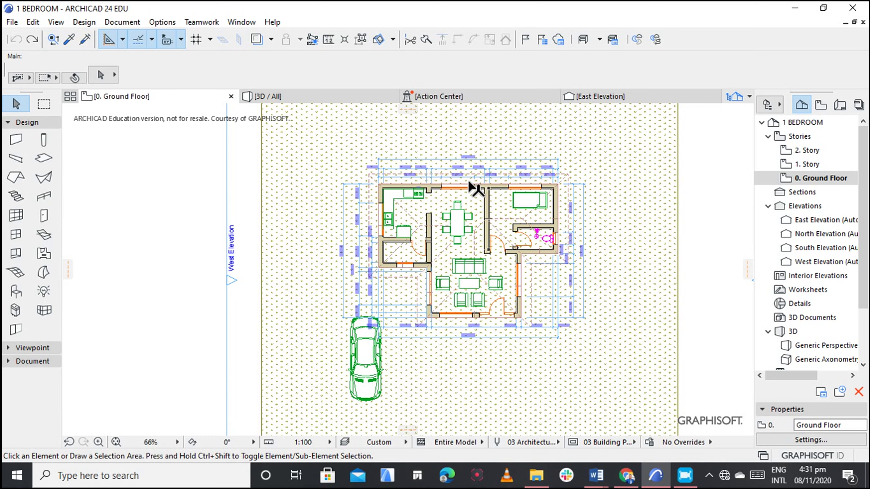
scroll(469, 165, up, 3)
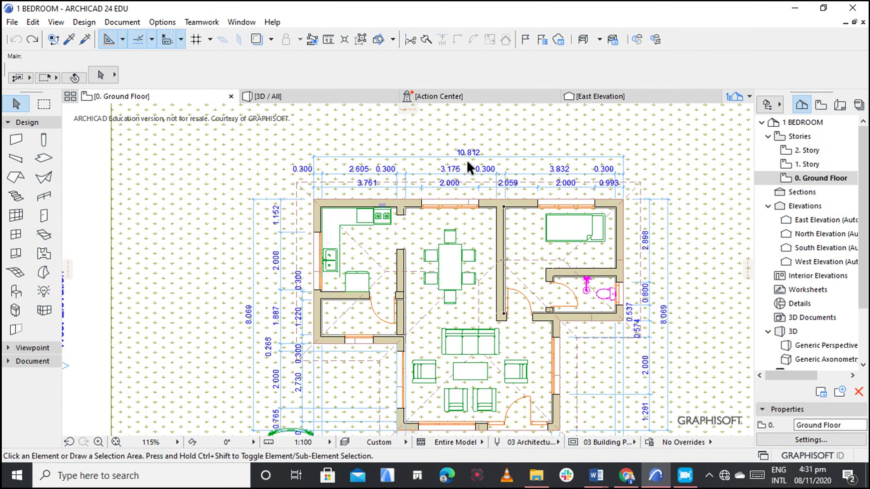
scroll(469, 165, down, 2)
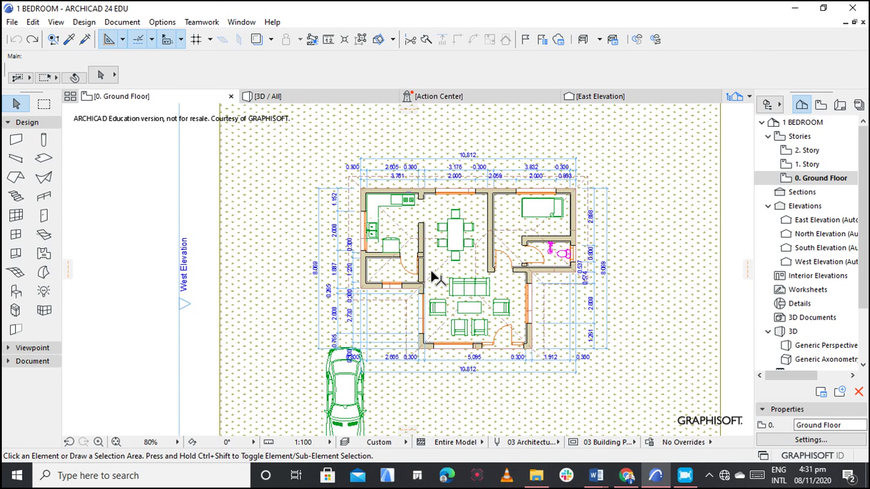
scroll(430, 269, up, 3)
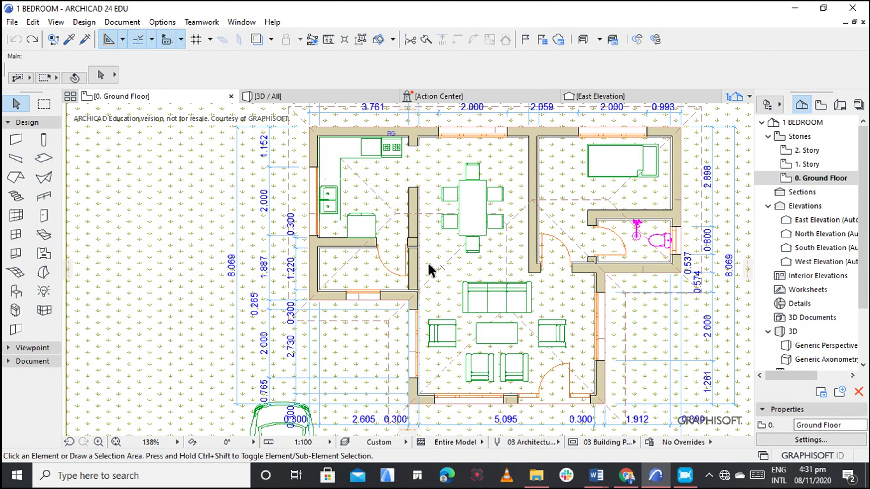
scroll(428, 263, down, 5)
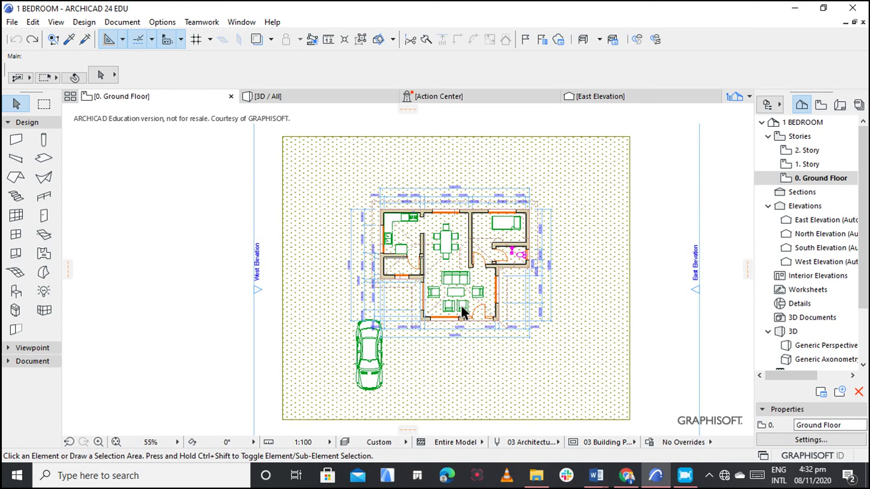
scroll(457, 232, up, 2)
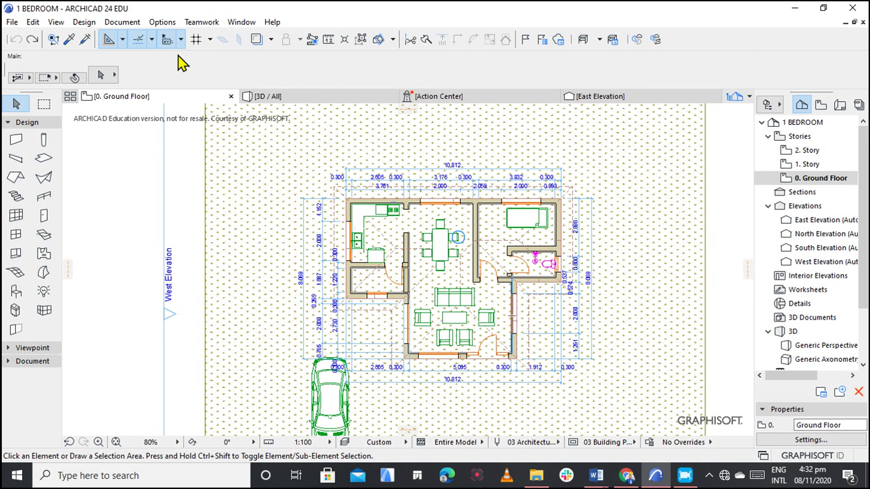
Step: Open the model view layer settings and look through the list of layers
click(161, 23)
mouse_move(233, 40)
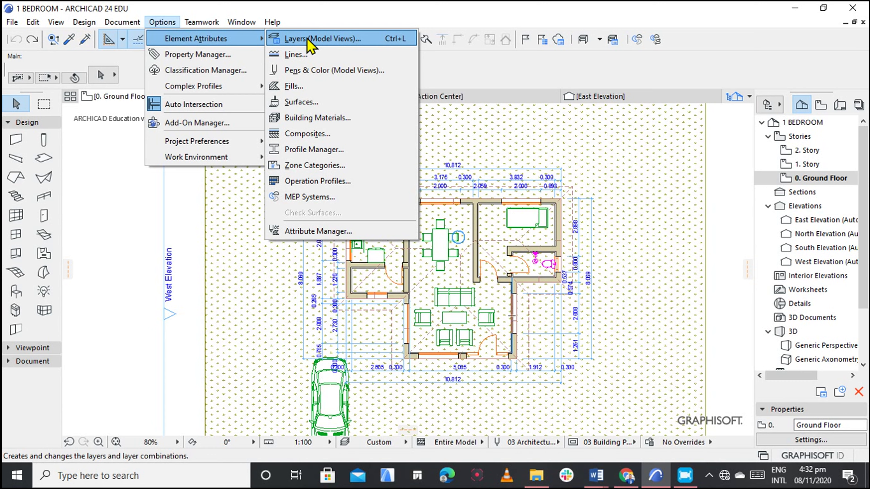
click(308, 40)
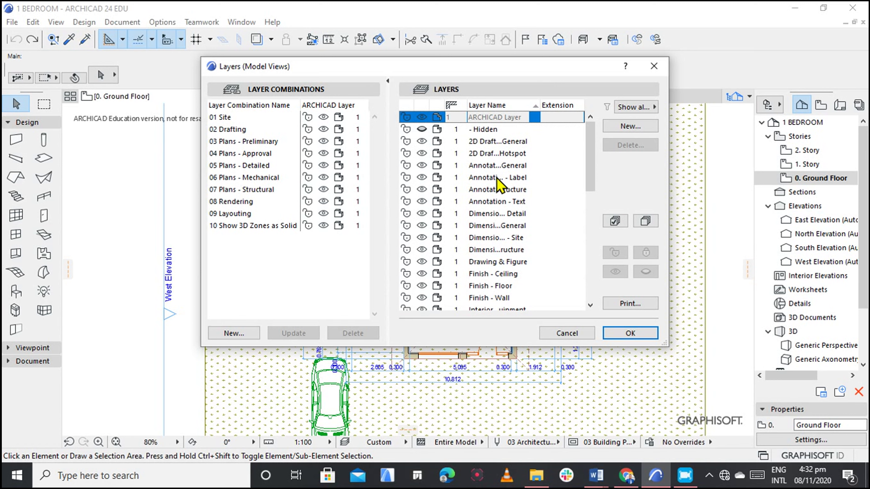
scroll(492, 167, down, 3)
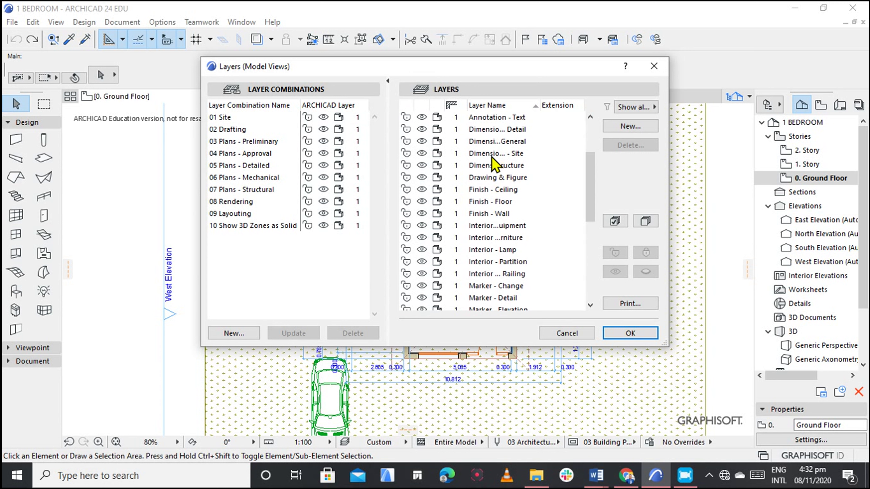
scroll(497, 167, up, 3)
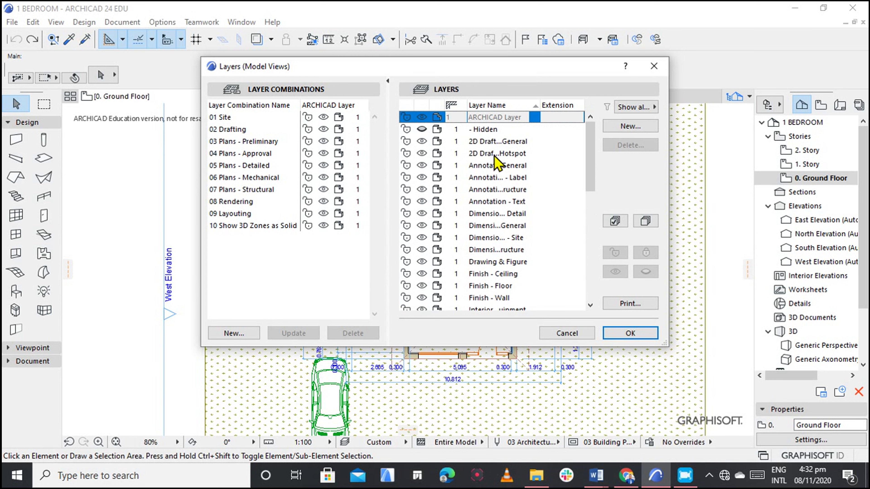
Step: Examine which layers are shown or hidden in the 02 Drafting and 04 Plans - Approval layer combinations
click(233, 130)
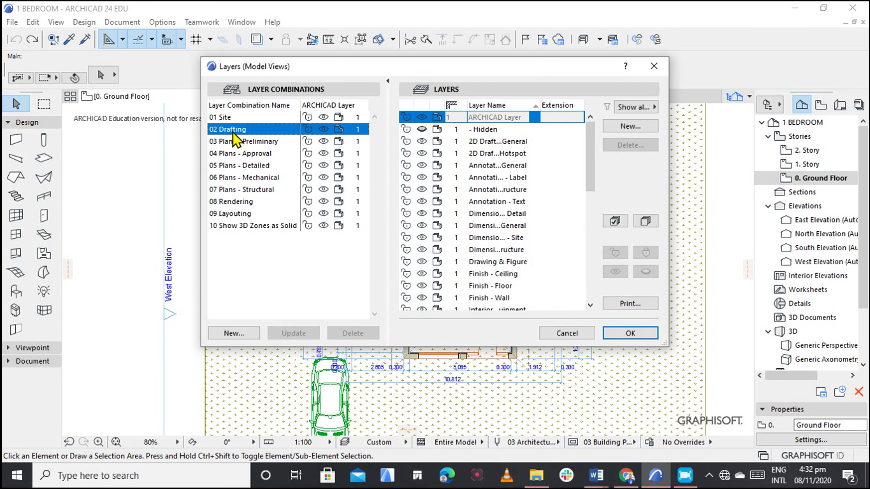
click(234, 131)
scroll(477, 213, down, 5)
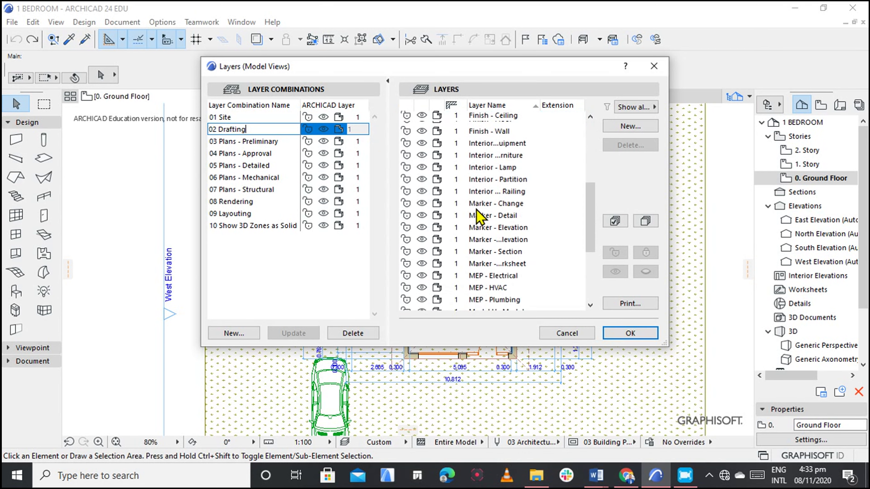
scroll(478, 216, down, 4)
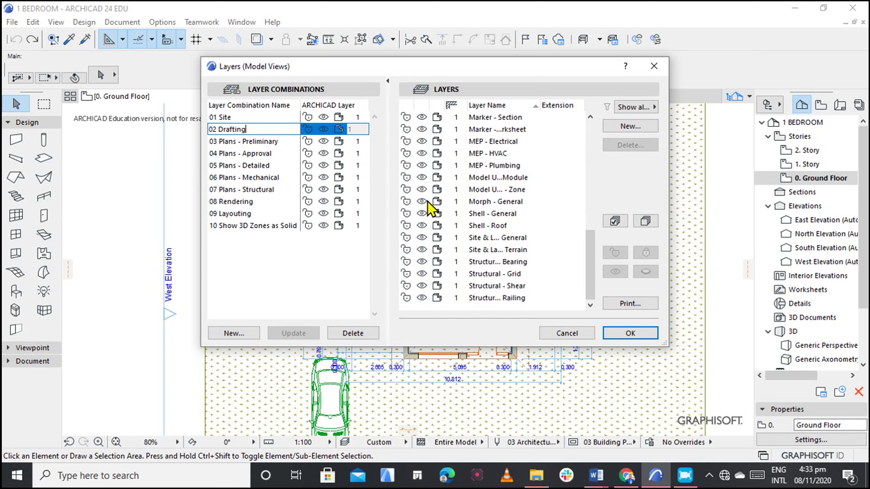
scroll(432, 154, up, 10)
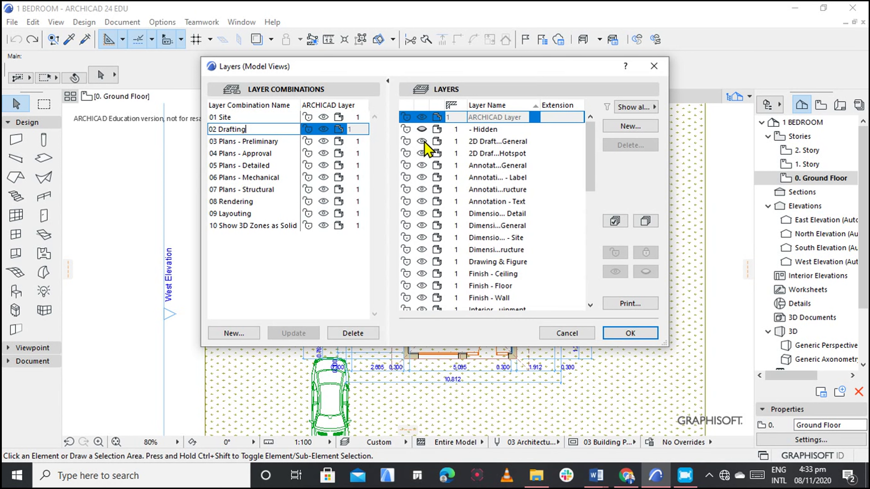
click(259, 153)
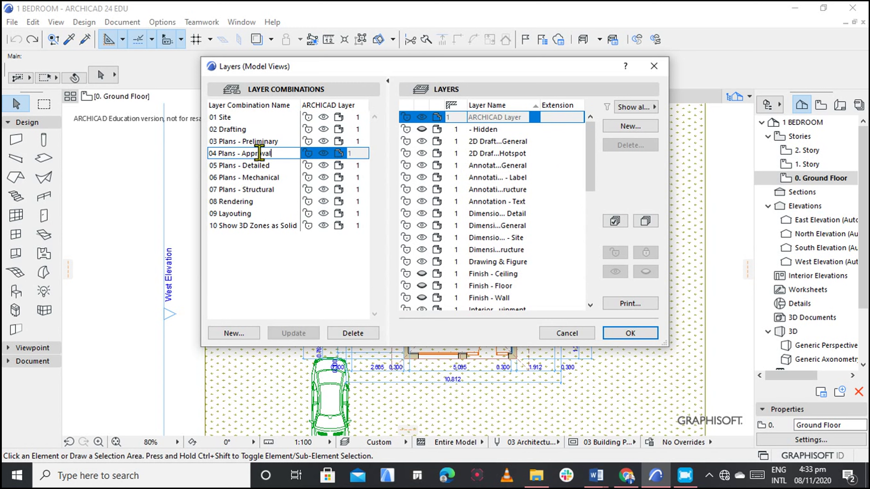
scroll(451, 199, down, 5)
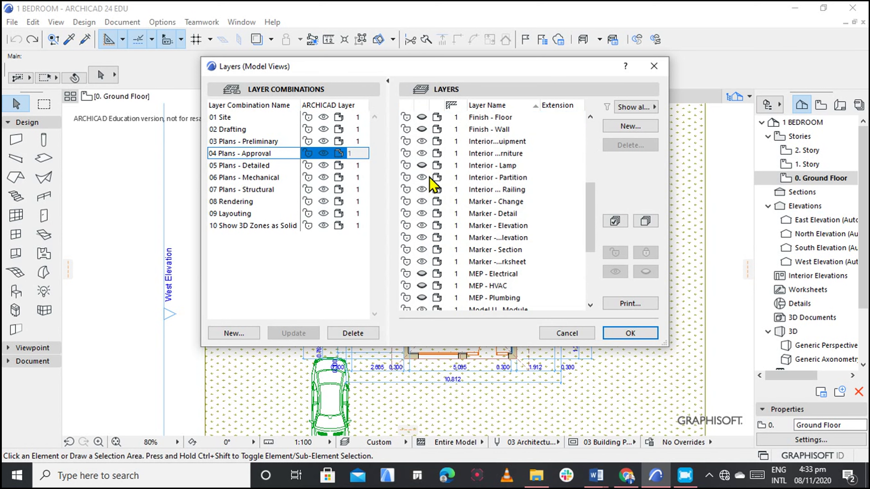
Step: Create a new layer combination named WORKING DRAWING based on the 05 Plans - Detailed combination
click(249, 167)
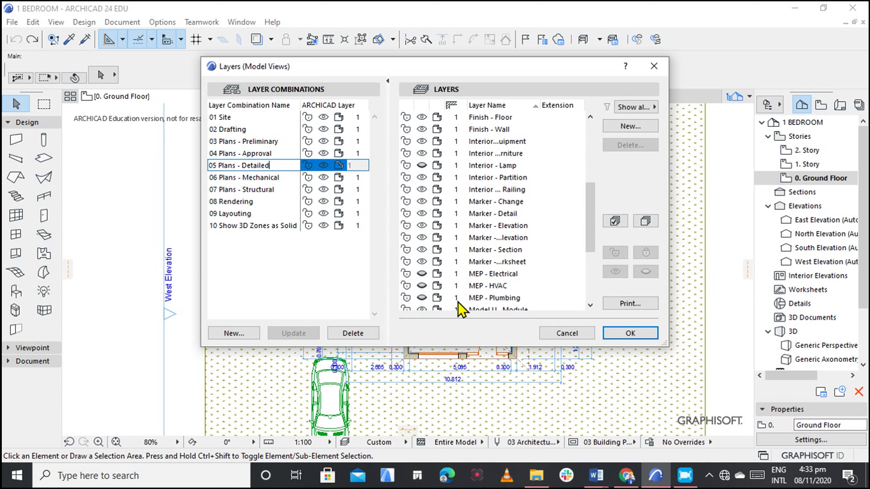
scroll(474, 292, down, 3)
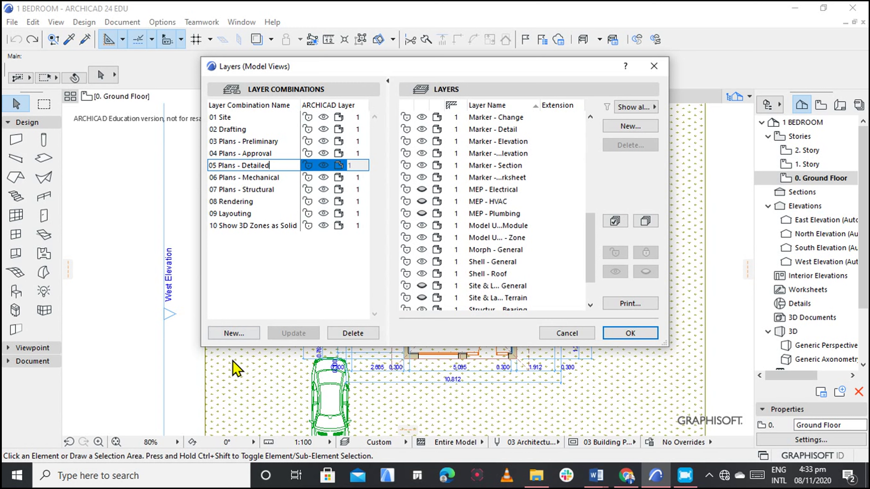
click(234, 333)
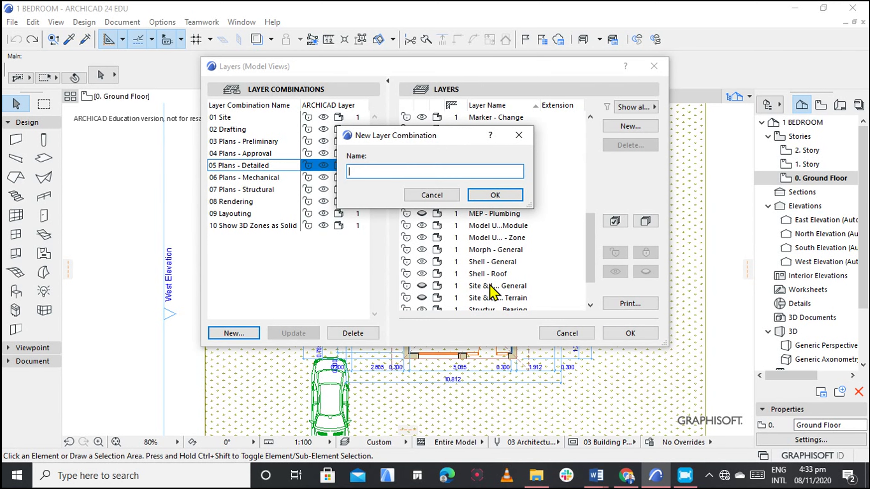
text(W)
text(ORKING DRAWING)
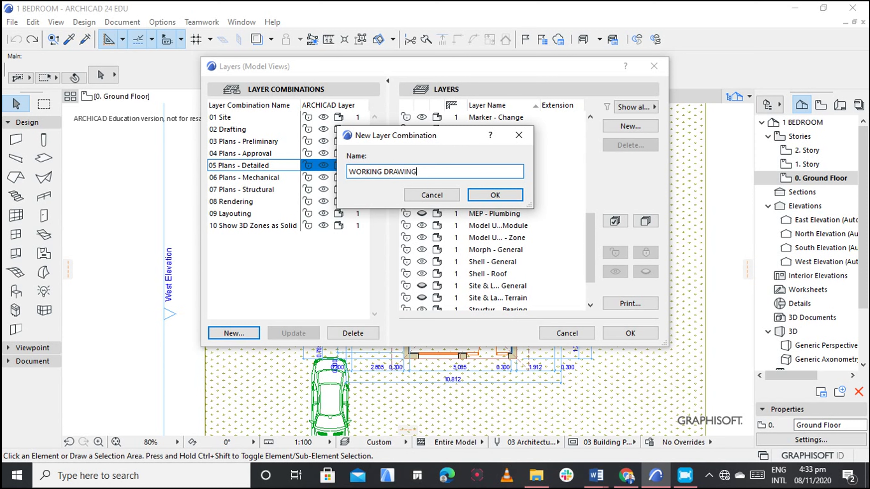
click(496, 199)
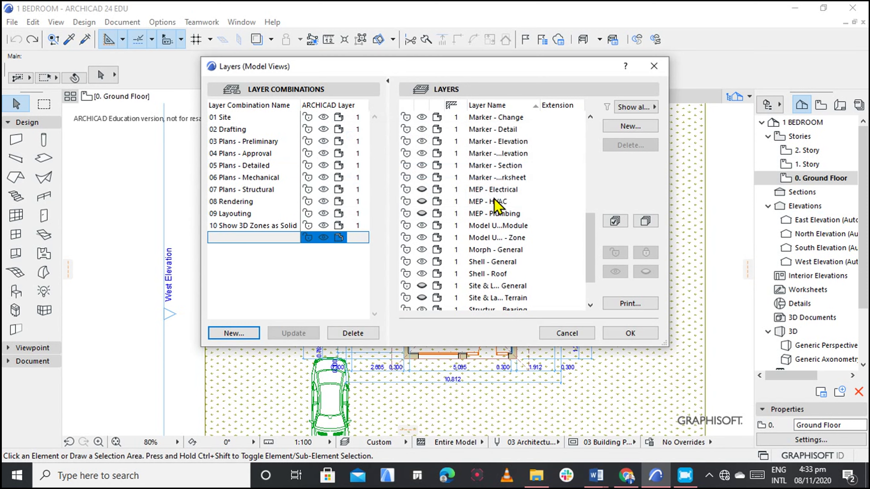
Step: Create another layer combination named PRESENTATION LAYER, review its layers and apply it to the ground floor plan
click(234, 333)
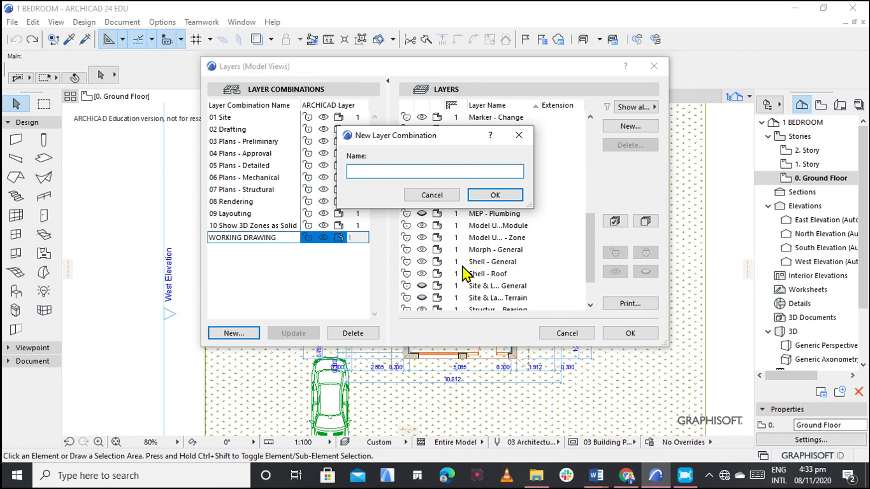
text(PRES)
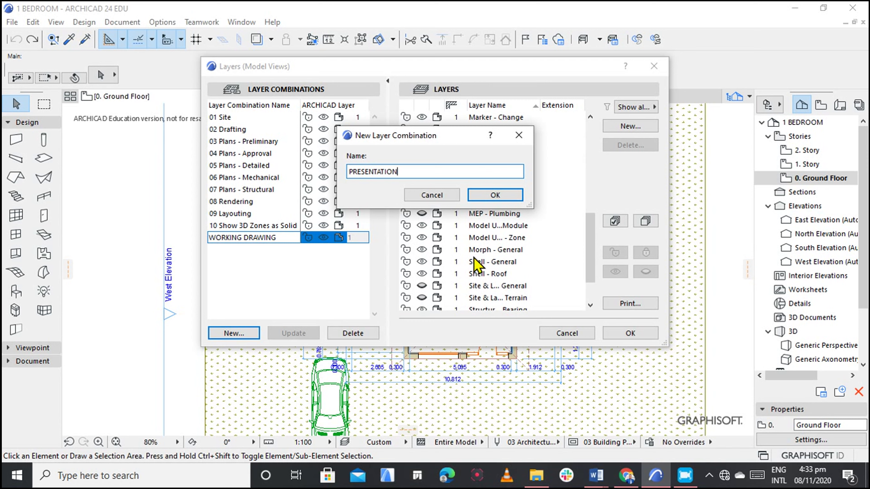
text(ENTATION LAYER)
click(505, 198)
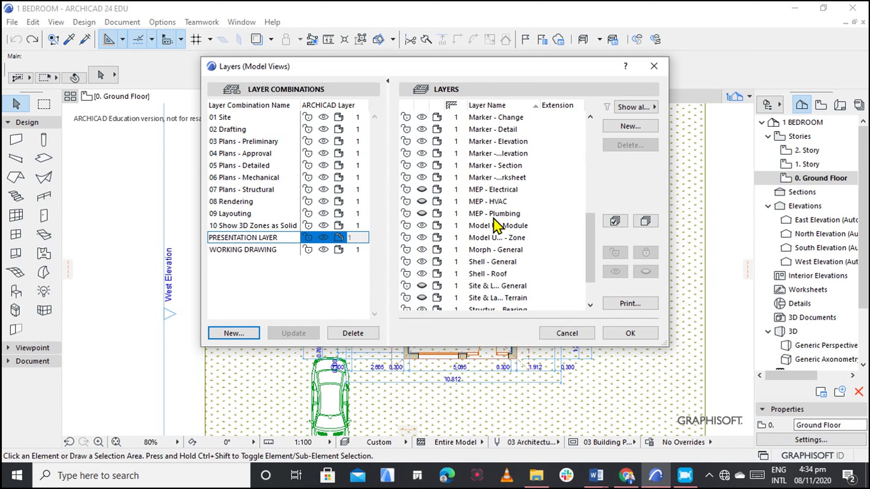
scroll(449, 221, down, 2)
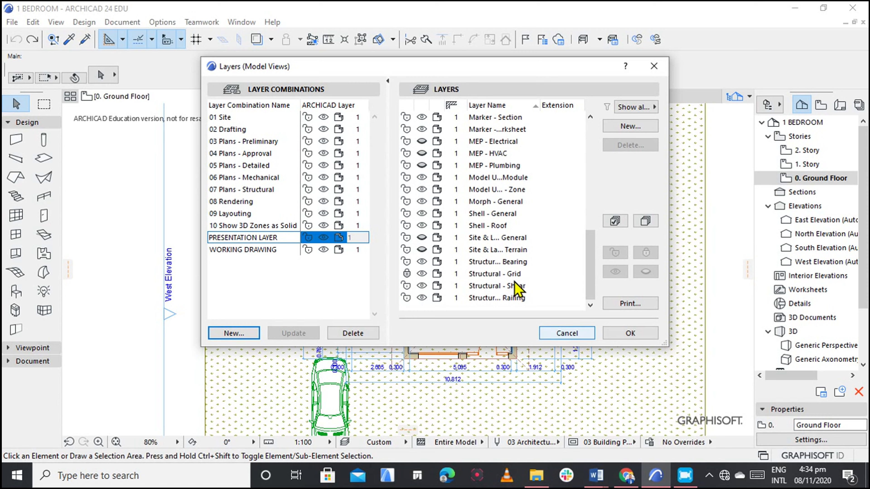
scroll(502, 279, up, 5)
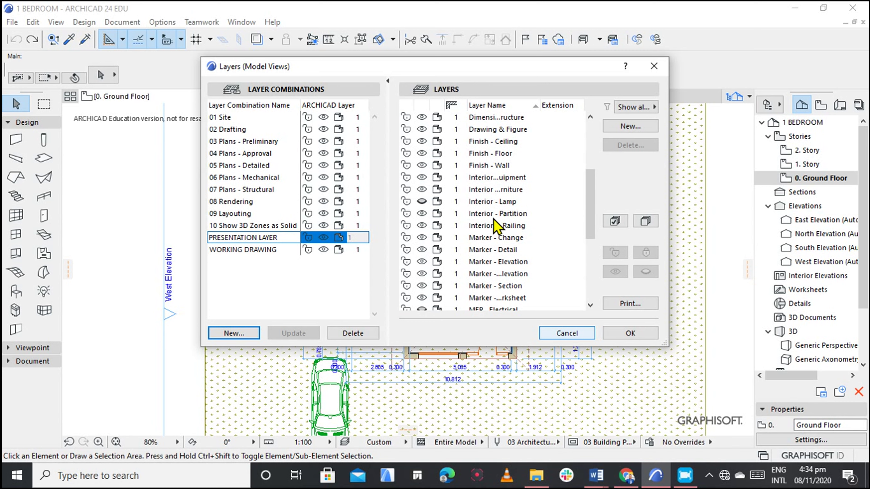
scroll(497, 226, up, 4)
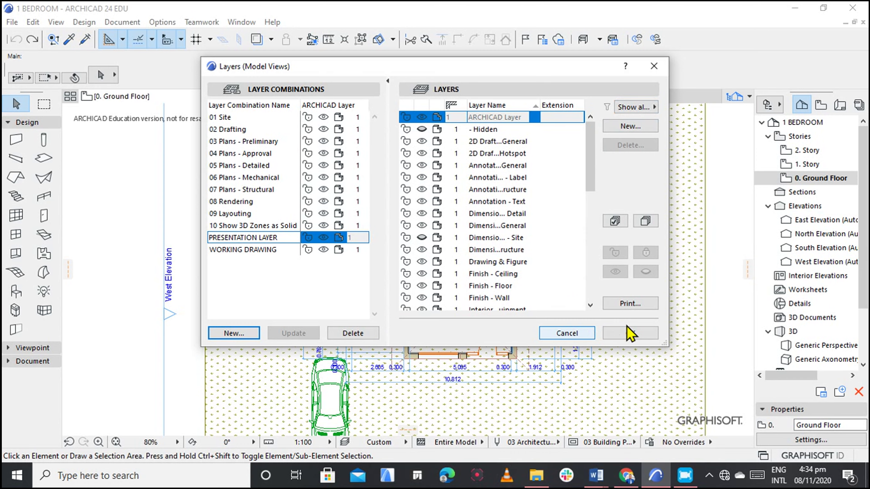
click(629, 333)
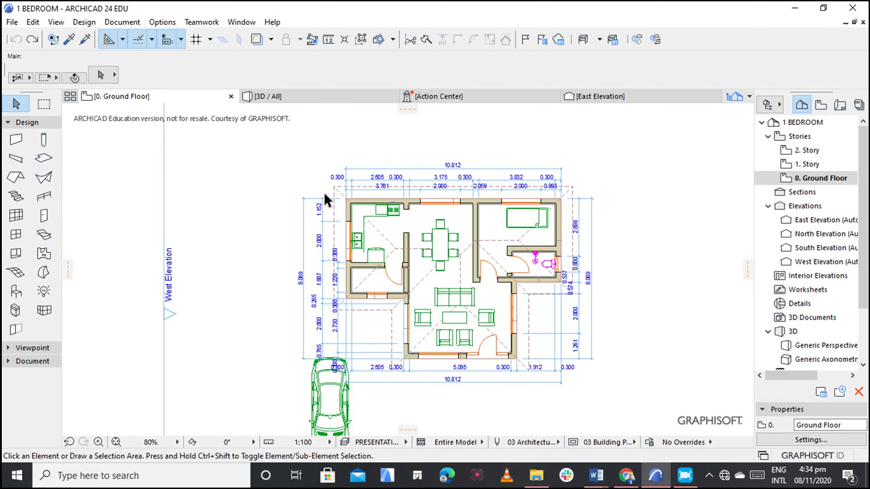
scroll(325, 201, down, 2)
scroll(424, 254, up, 3)
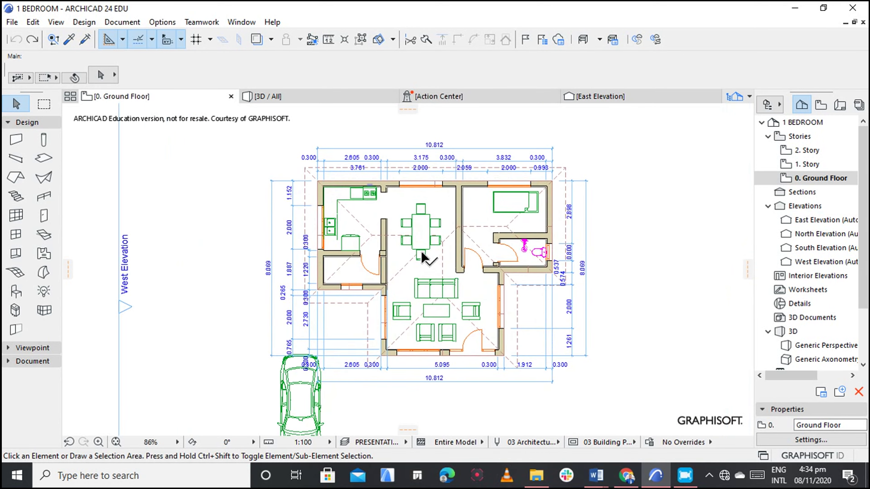
scroll(422, 253, up, 2)
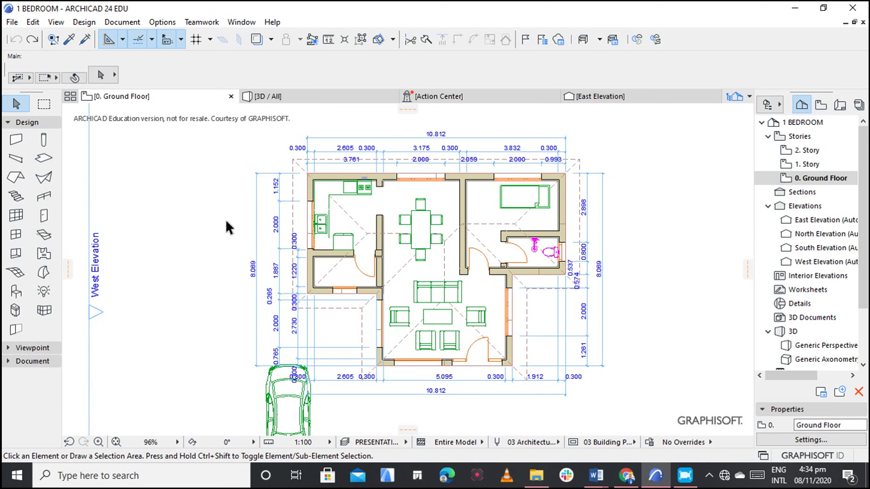
scroll(226, 221, down, 3)
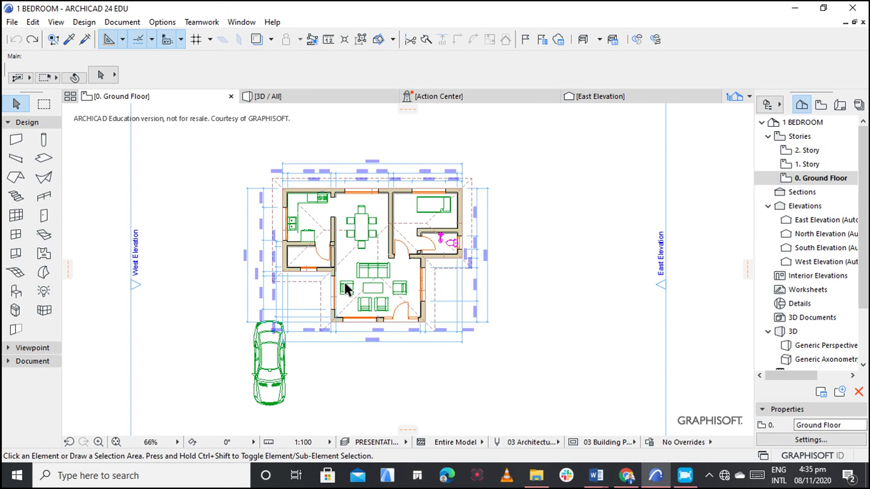
Step: Select the dimension chain below the living room, and the East Elevation marker line, to check which layer each is on
scroll(418, 343, up, 5)
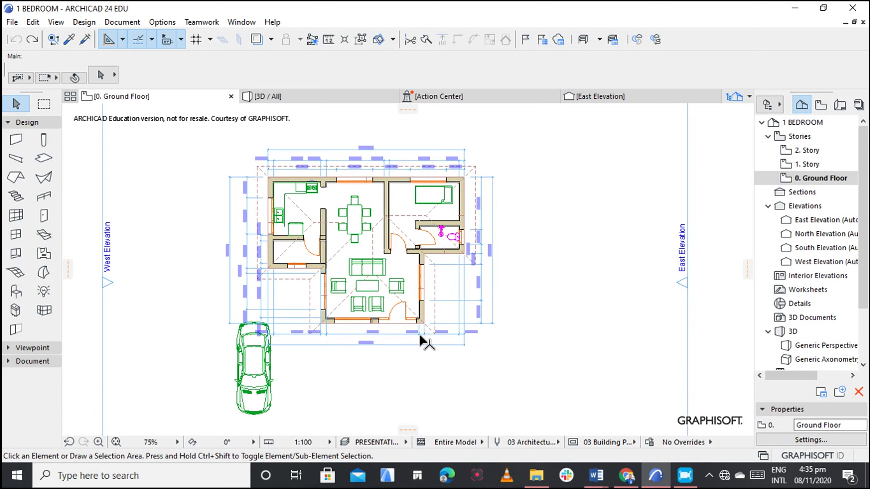
scroll(394, 329, up, 2)
click(385, 348)
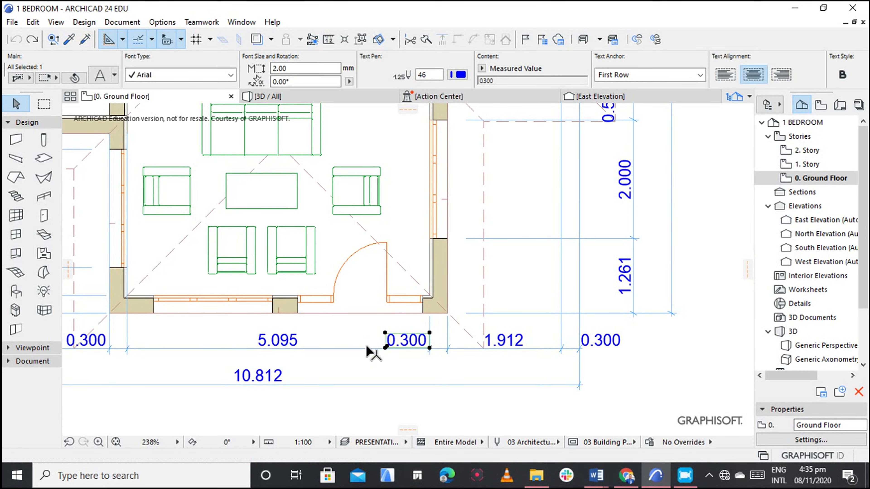
click(357, 349)
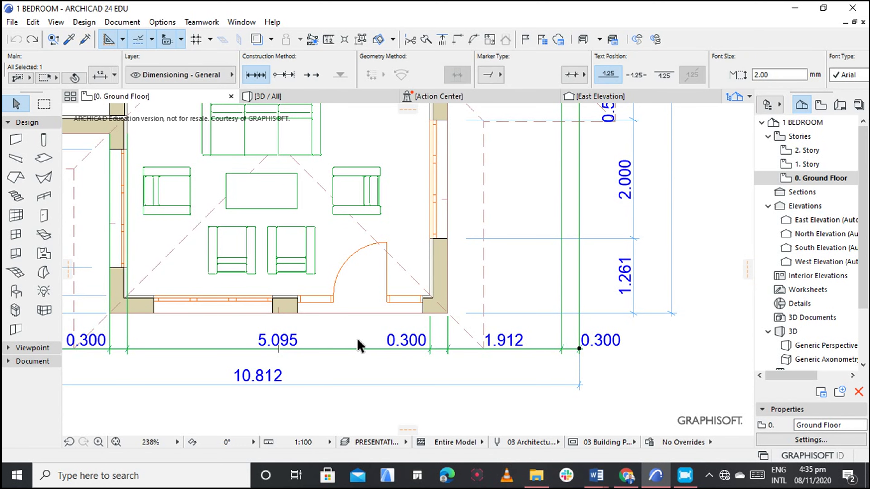
scroll(358, 347, down, 8)
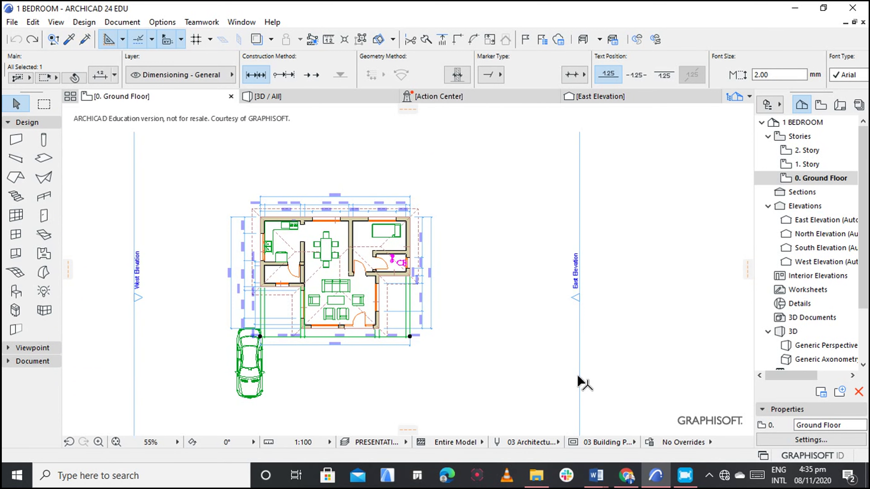
click(581, 382)
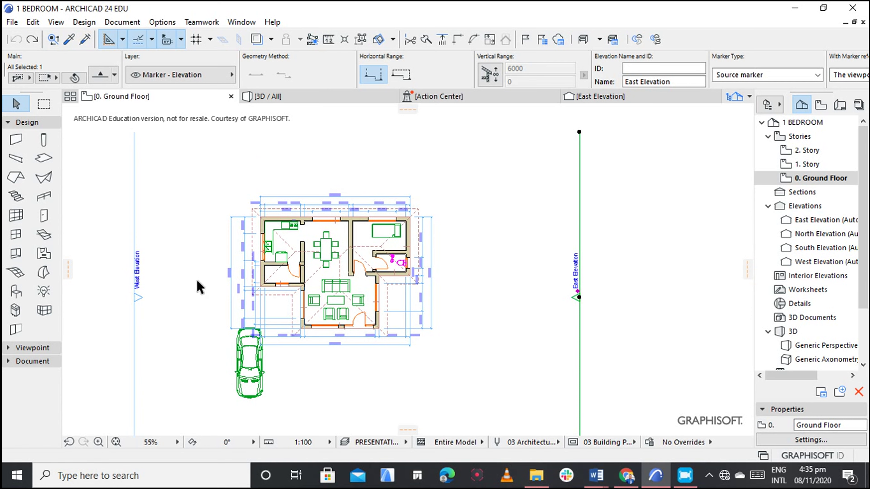
Step: In the WORKING DRAWING layer combination, show the Dimensioning - Site layer and hide the Interior - Furniture layer
key(ctrl+l)
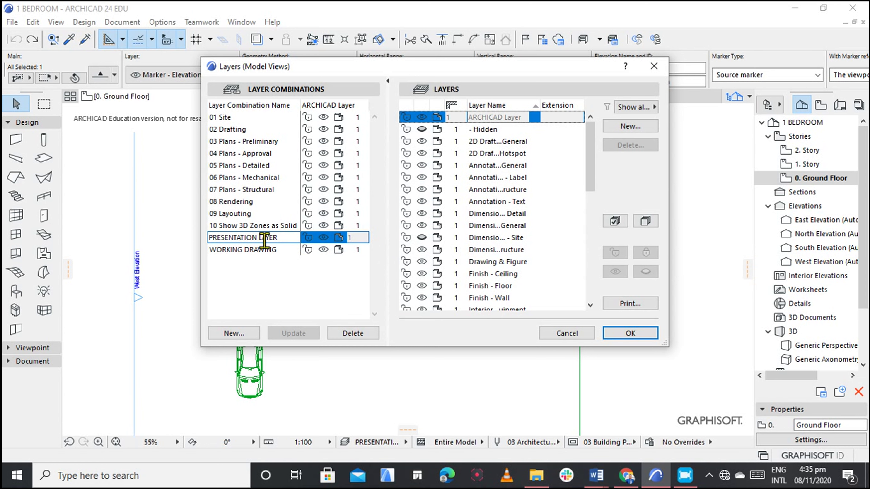
click(253, 249)
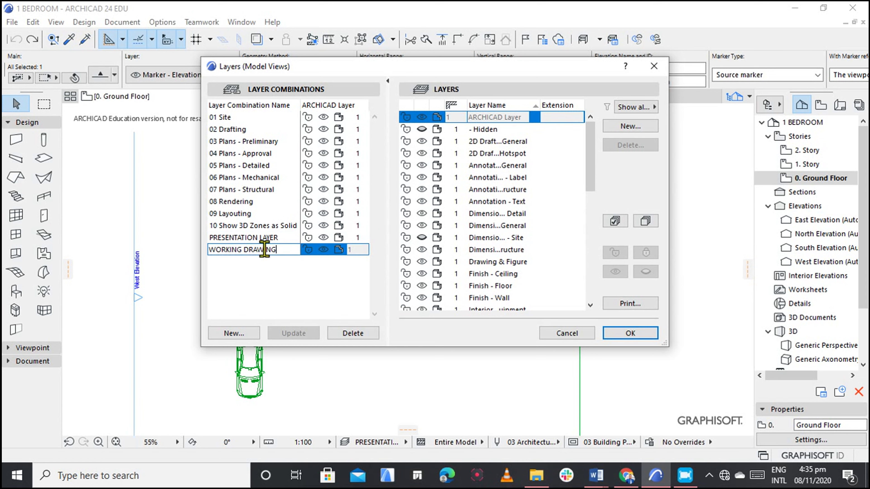
click(426, 240)
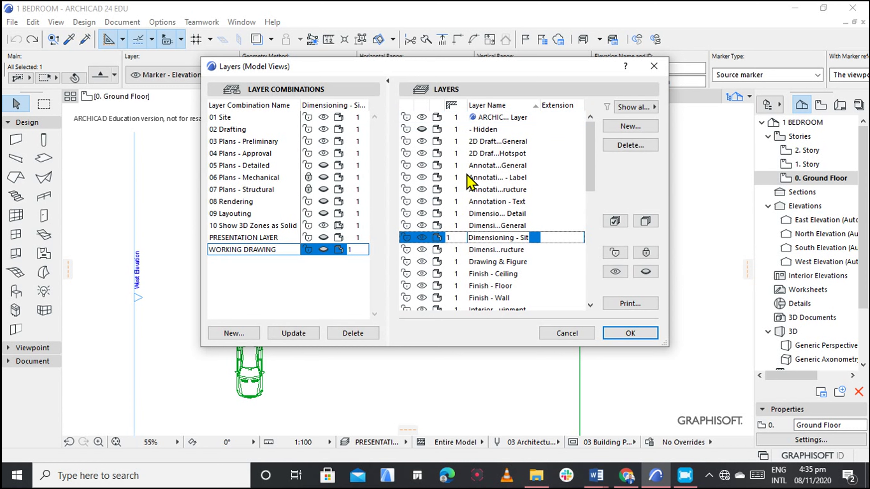
scroll(471, 182, down, 2)
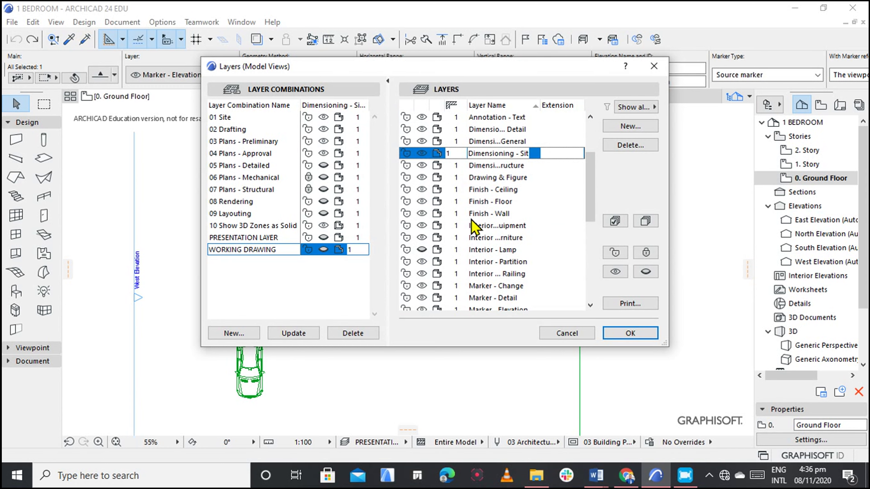
click(422, 240)
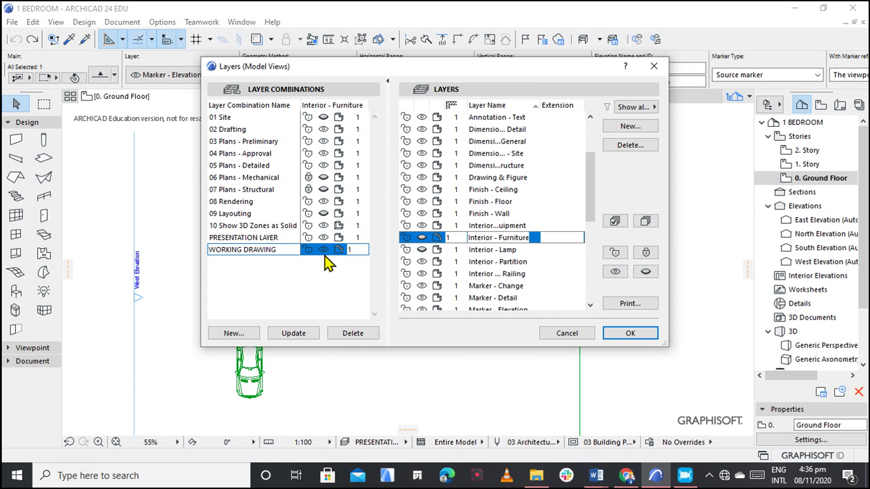
Step: Show the Site & Landscape General and Terrain layers, update the WORKING DRAWING combination and apply it to the ground floor plan
scroll(480, 237, down, 5)
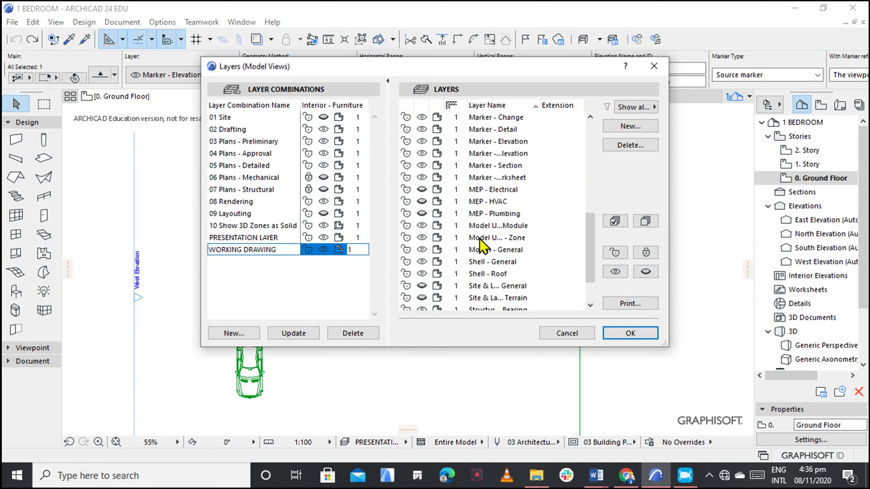
scroll(454, 240, down, 2)
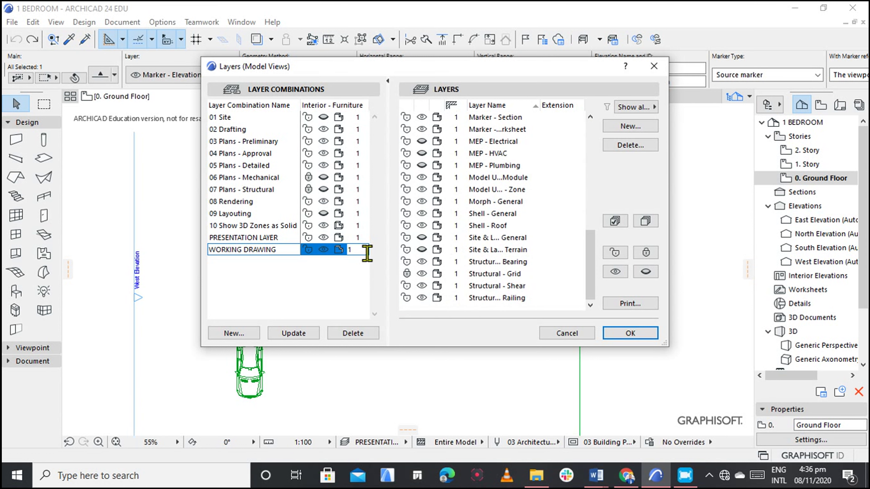
click(425, 238)
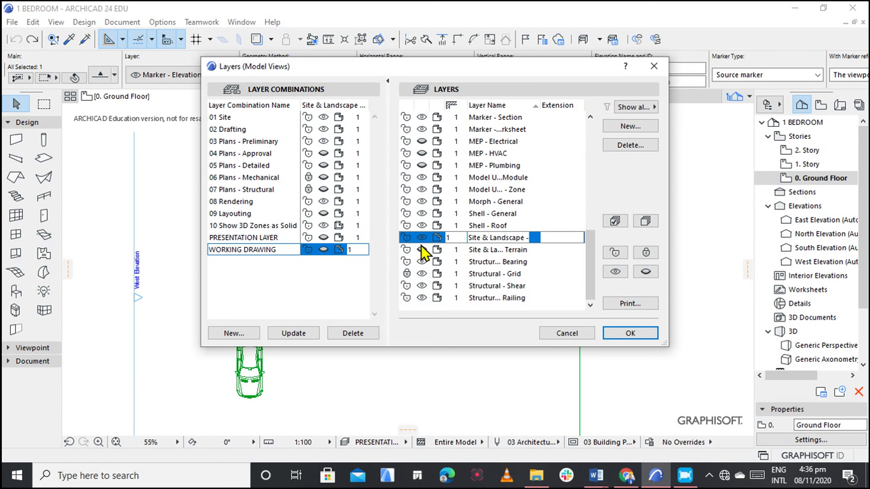
click(421, 253)
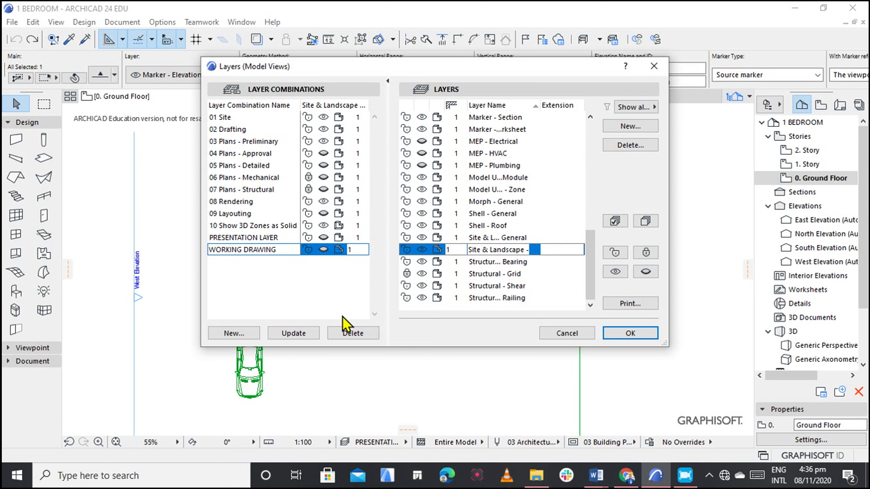
click(305, 338)
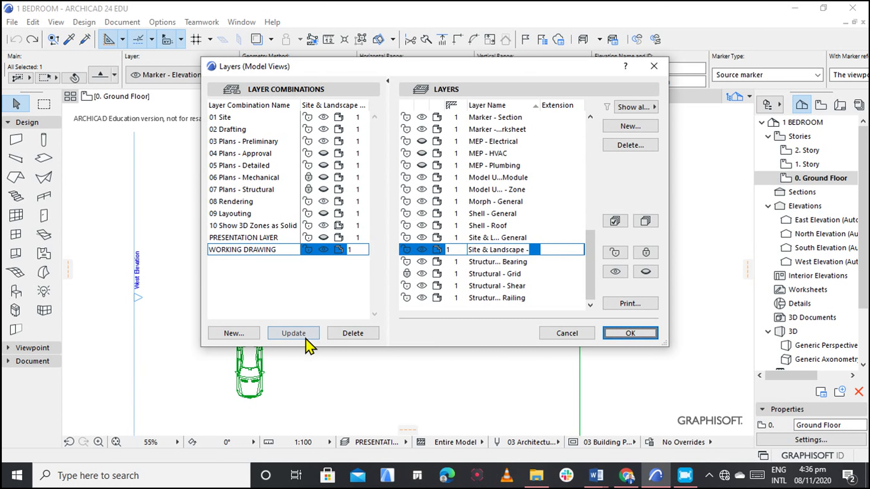
click(631, 333)
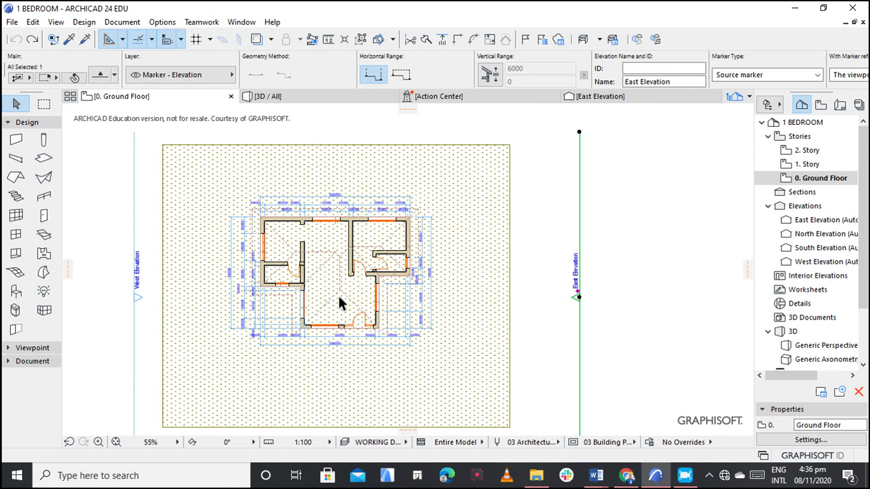
Step: Deselect the East Elevation marker and examine the walls, dimension chains, site and elevation markers shown on the ground floor plan
scroll(325, 271, up, 3)
scroll(325, 276, up, 2)
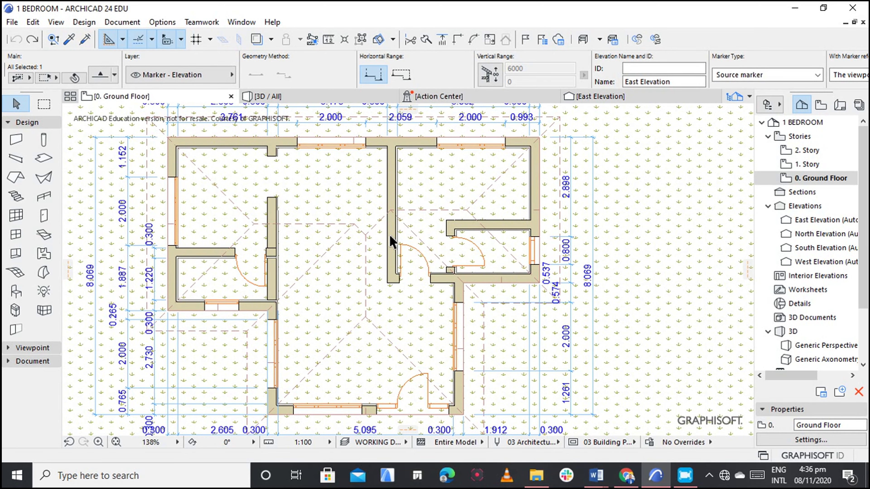
scroll(392, 241, down, 5)
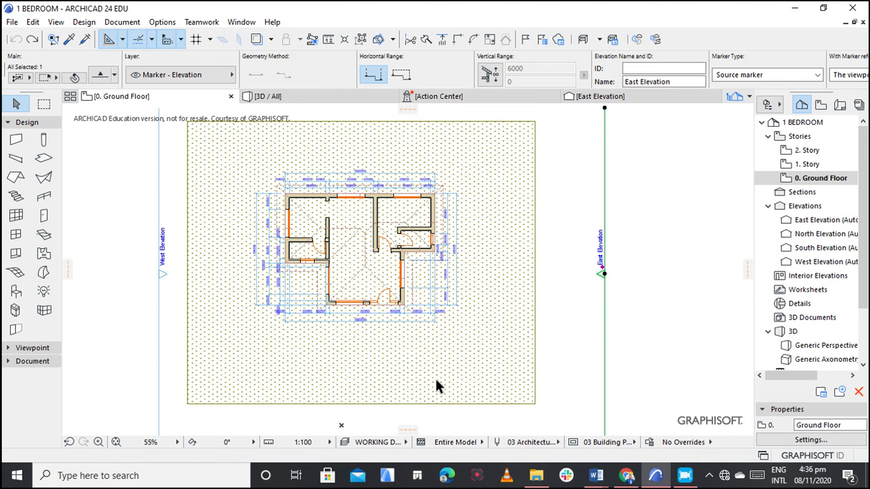
click(577, 328)
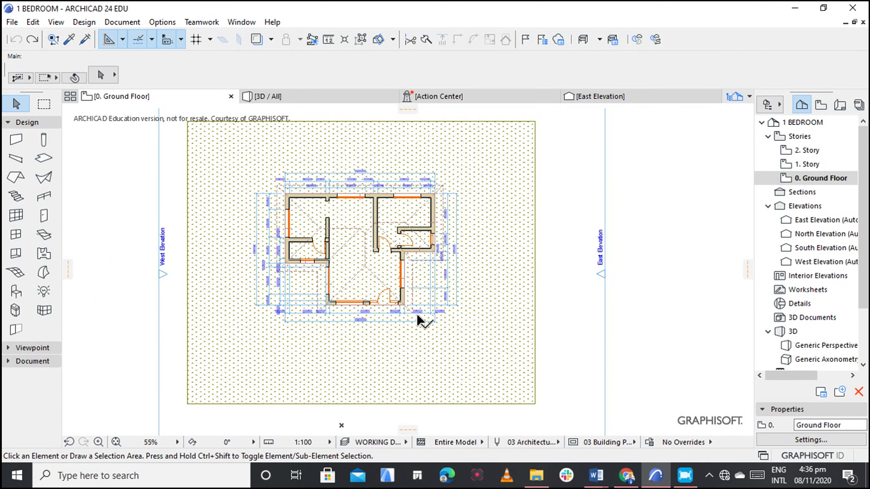
scroll(411, 308, up, 5)
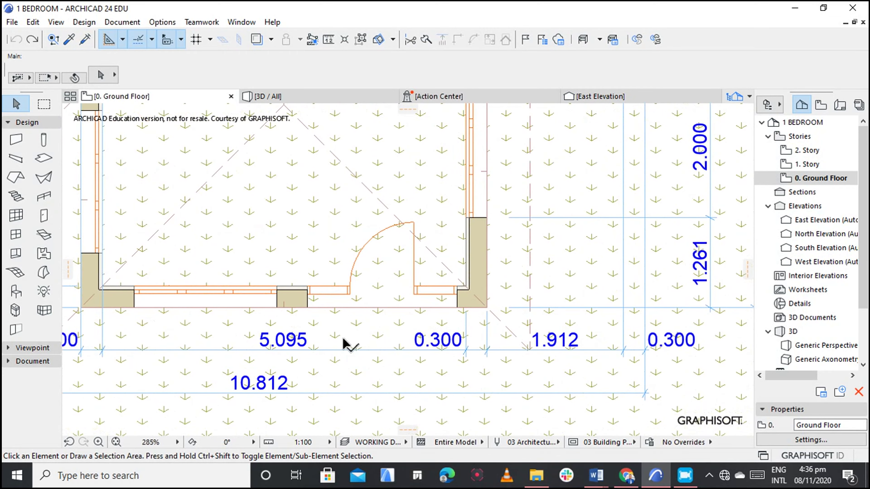
scroll(349, 334, down, 6)
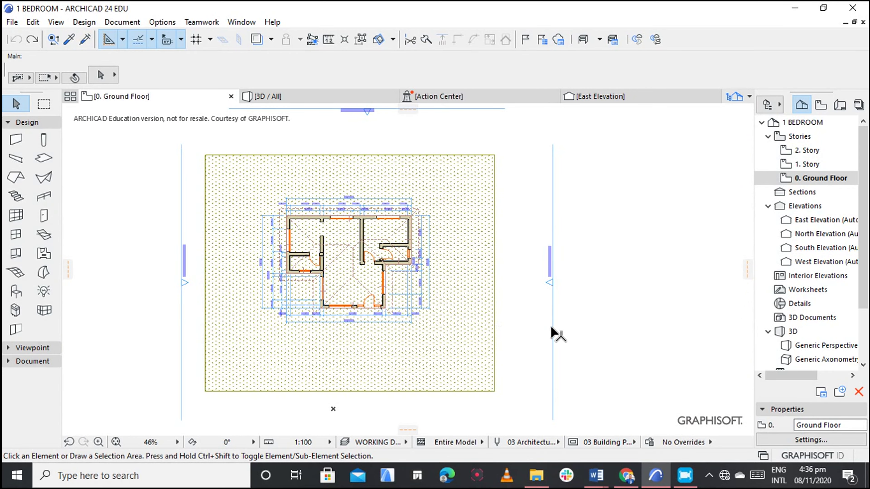
scroll(549, 340, up, 4)
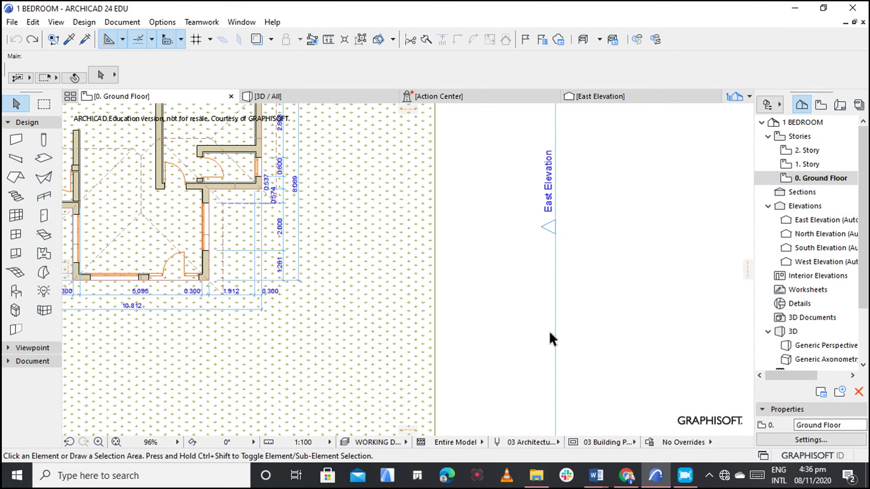
scroll(550, 340, down, 5)
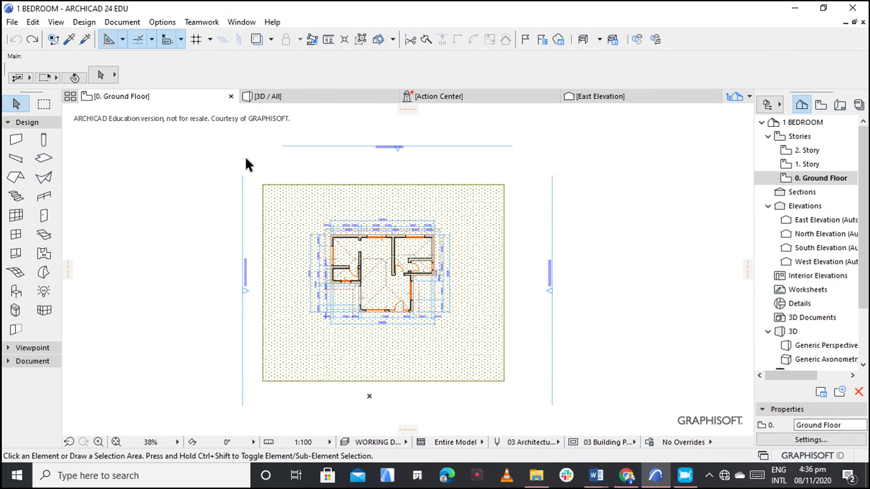
scroll(389, 282, up, 2)
scroll(389, 282, up, 1)
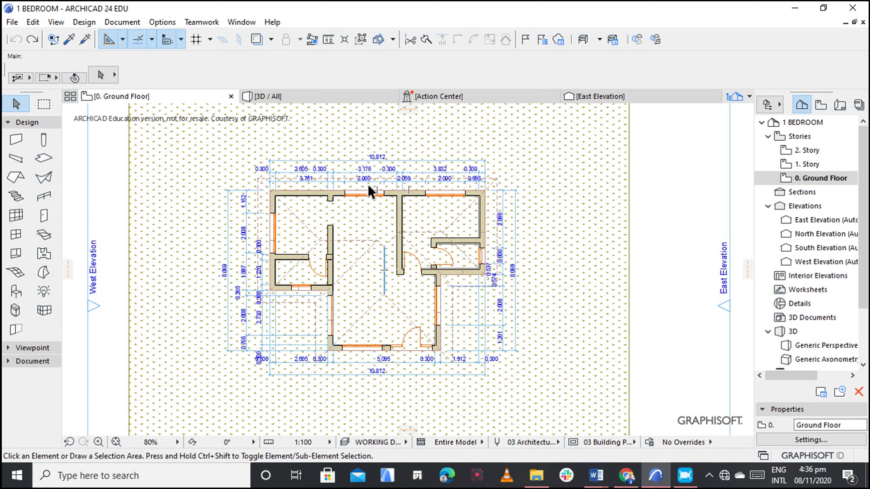
scroll(344, 180, up, 3)
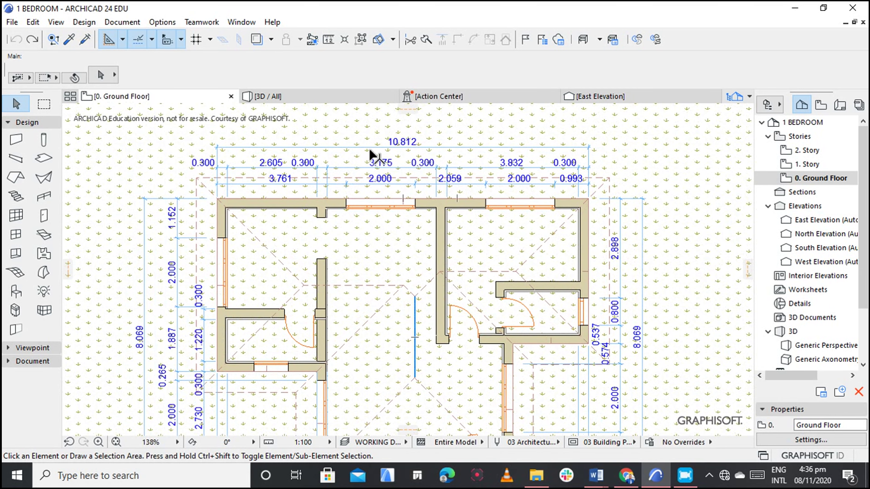
scroll(378, 165, down, 3)
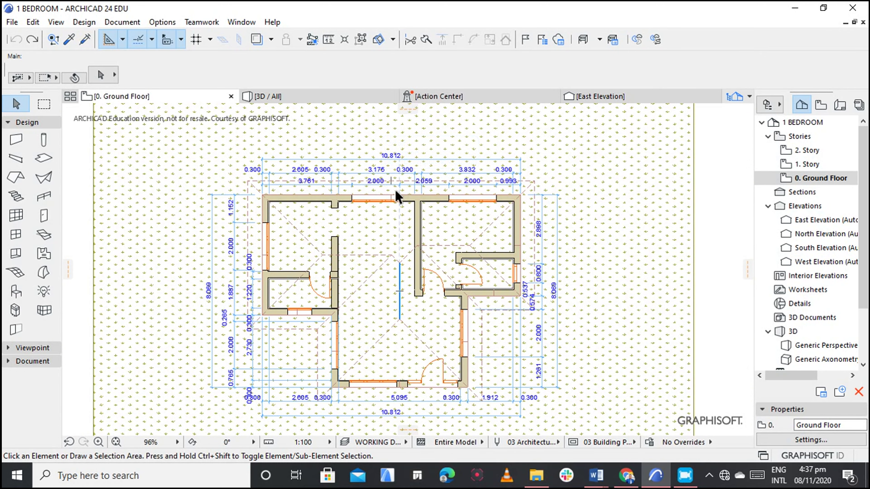
scroll(396, 195, down, 2)
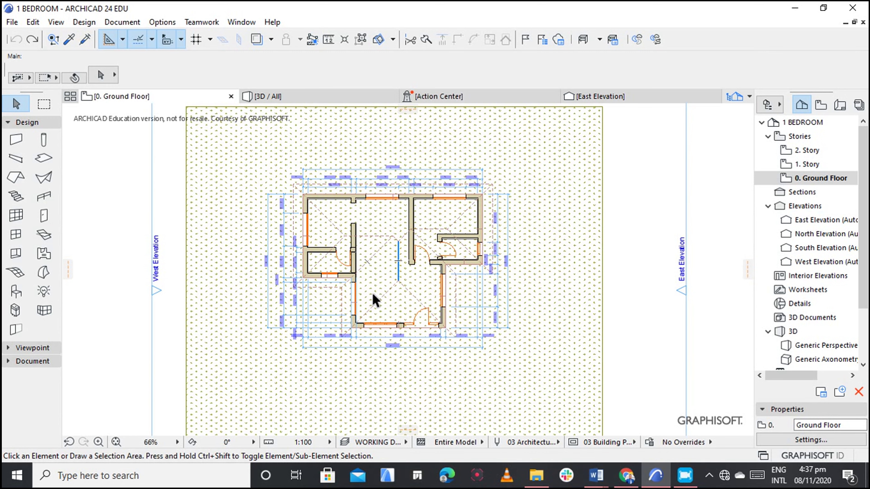
scroll(370, 222, down, 2)
scroll(370, 222, up, 6)
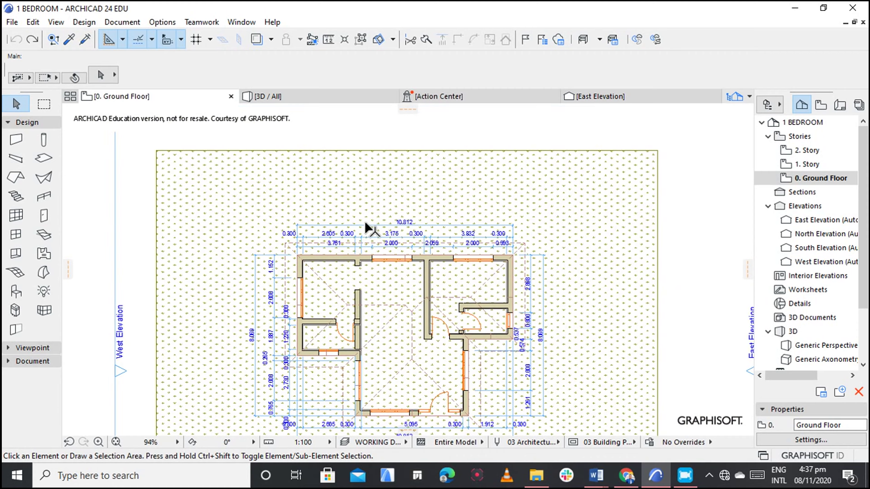
scroll(376, 245, down, 7)
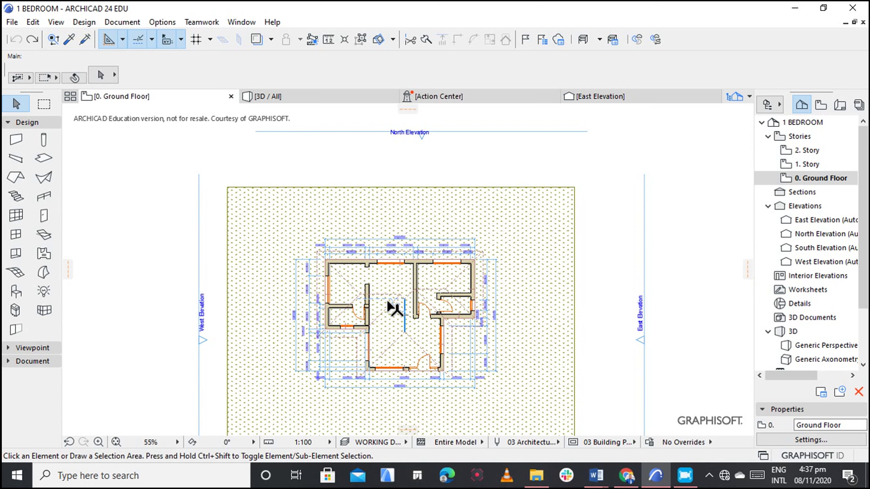
scroll(399, 302, up, 4)
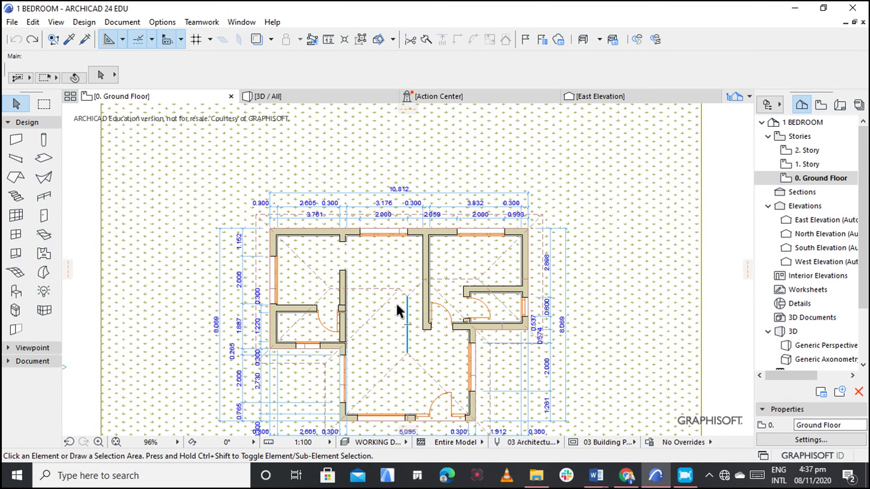
scroll(388, 296, down, 3)
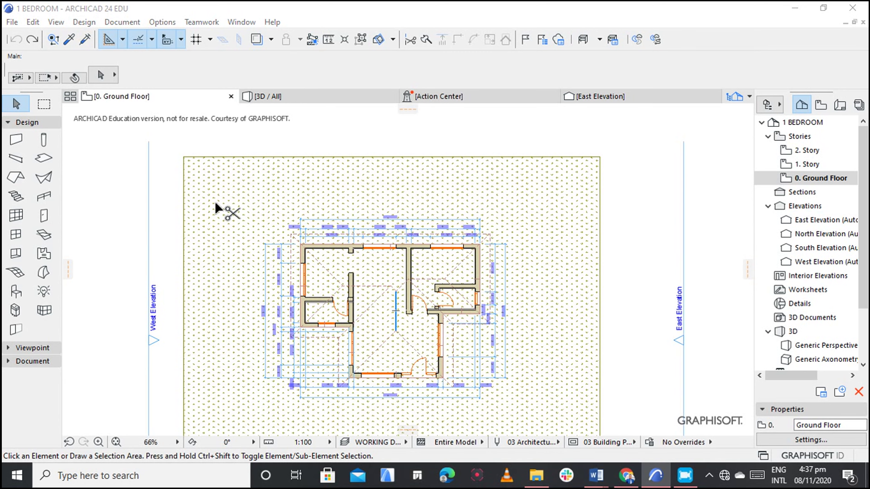
Step: Hide the Dimensioning - General layer in the PRESENTATION LAYER combination
key(ctrl+l)
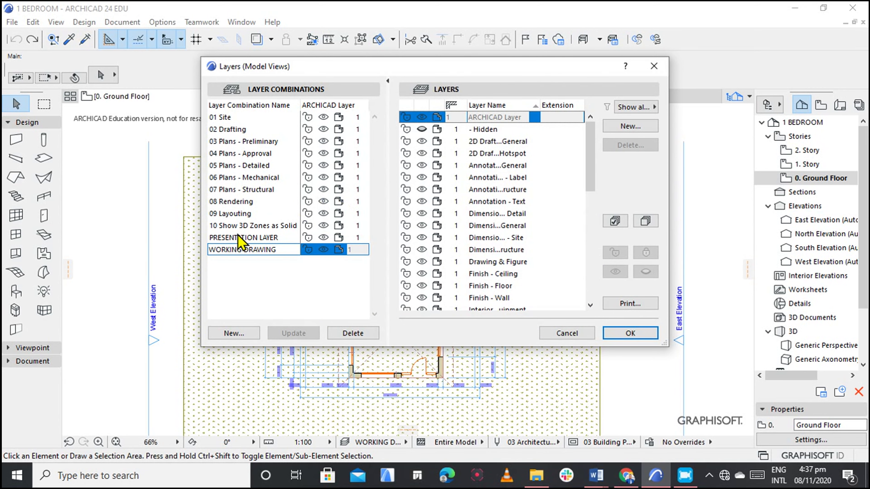
click(240, 237)
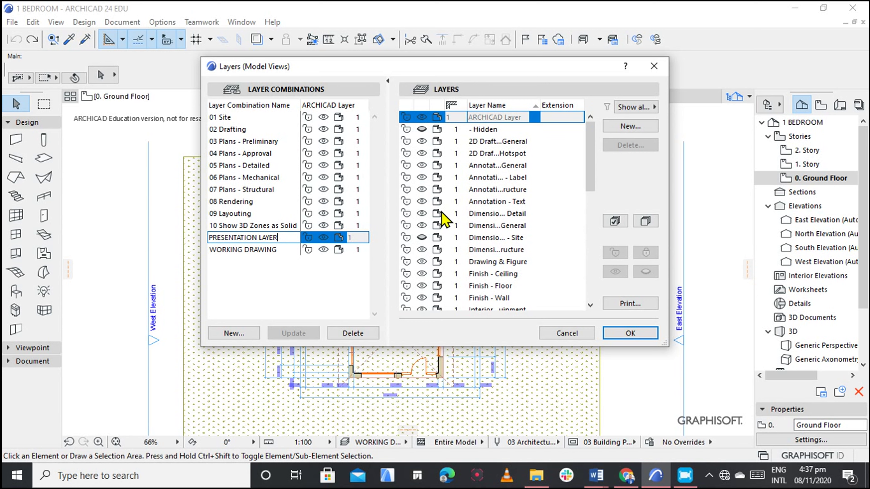
click(423, 226)
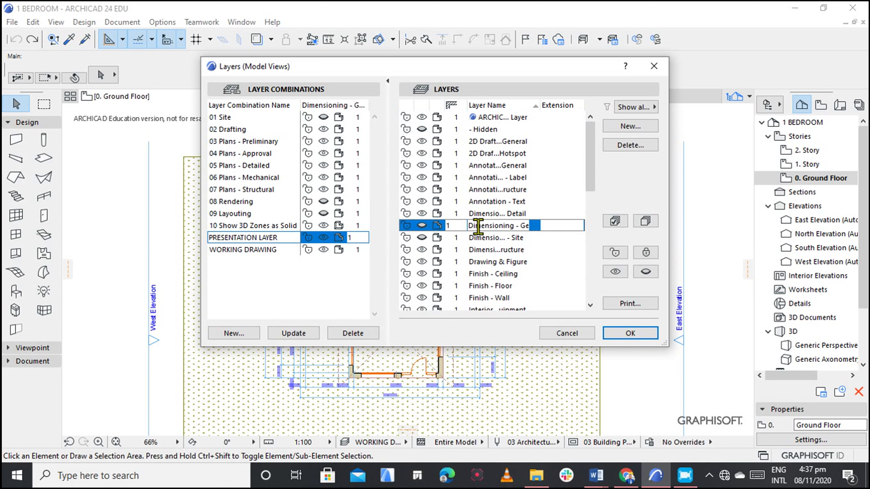
Step: Hide the Marker - Elevation, Marker - Section and Marker - Interior Elevation layers for the PRESENTATION LAYER combination
scroll(479, 240, down, 3)
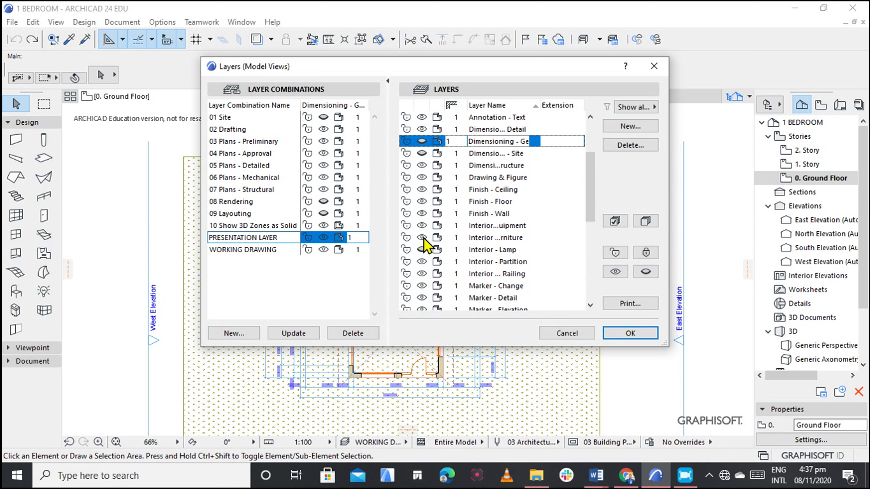
scroll(474, 246, down, 2)
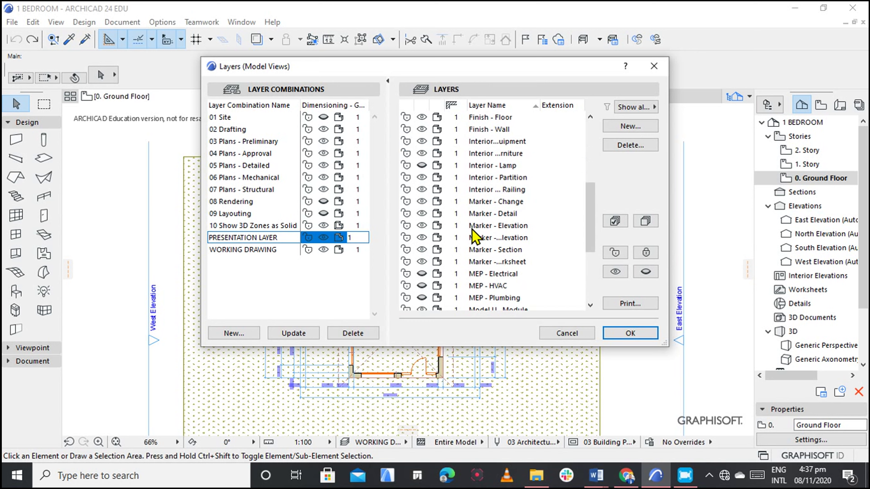
click(425, 226)
click(424, 250)
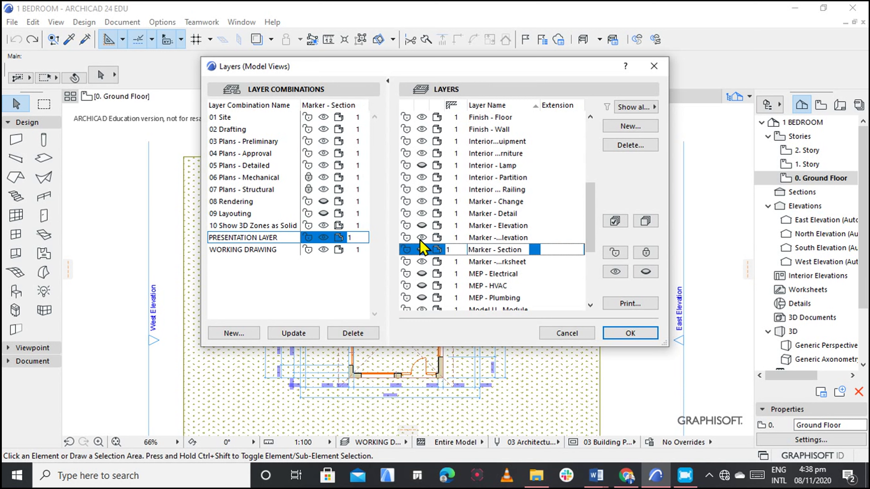
click(422, 238)
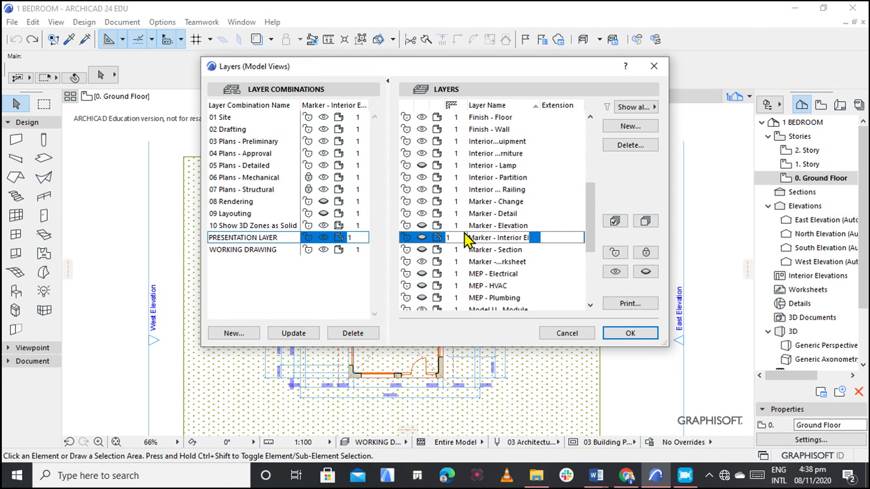
Step: Hide the Morph - General layer, update the PRESENTATION LAYER combination and apply it to the ground floor plan
scroll(483, 240, down, 3)
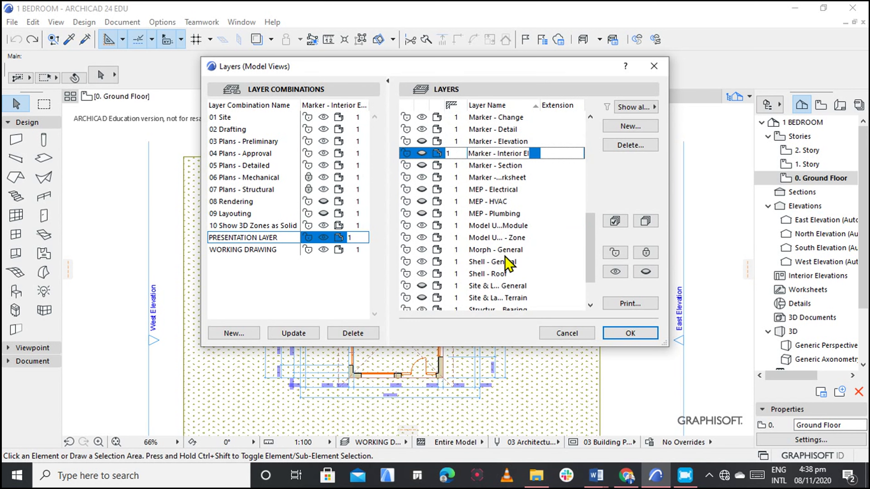
click(422, 250)
scroll(479, 252, down, 1)
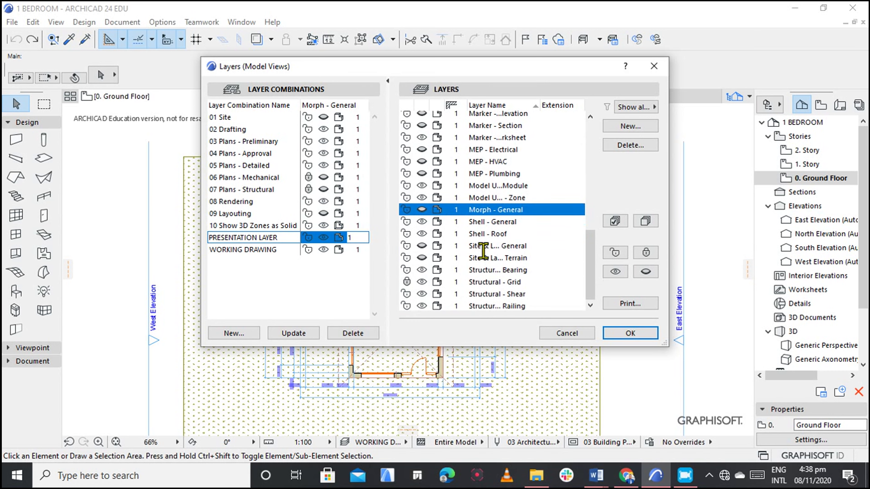
scroll(483, 251, down, 1)
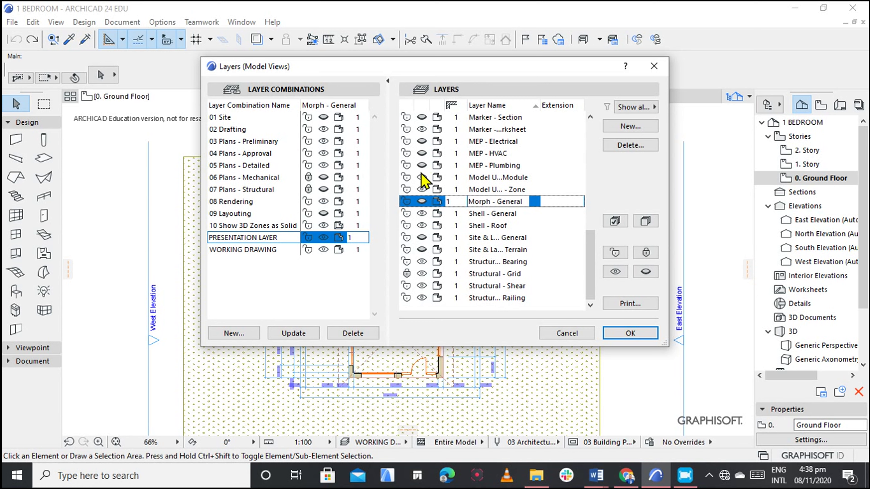
click(293, 333)
click(630, 333)
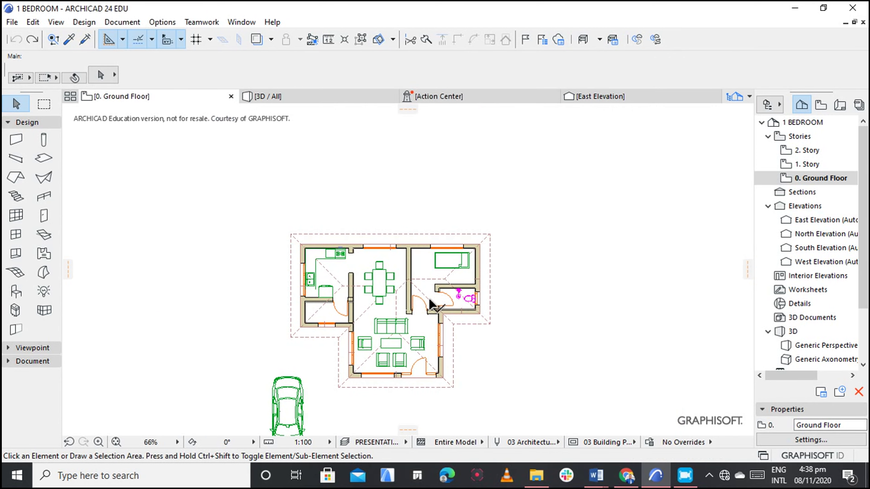
Step: Examine the furniture, kitchen fittings, walls and roof outline shown on the ground floor plan
scroll(401, 292, down, 2)
scroll(398, 342, up, 3)
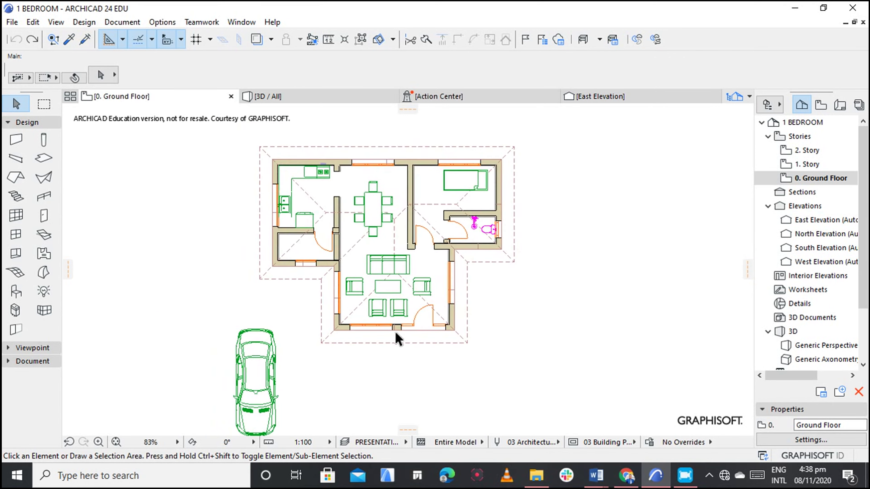
scroll(346, 163, up, 1)
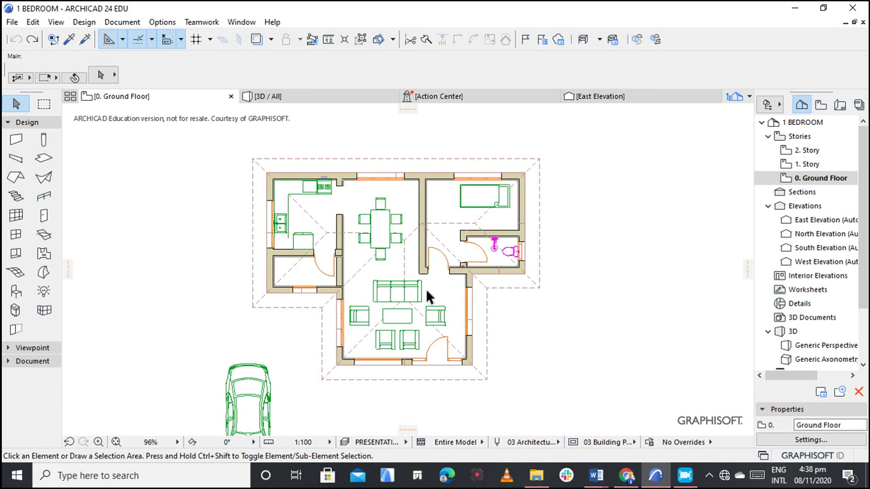
scroll(429, 297, down, 1)
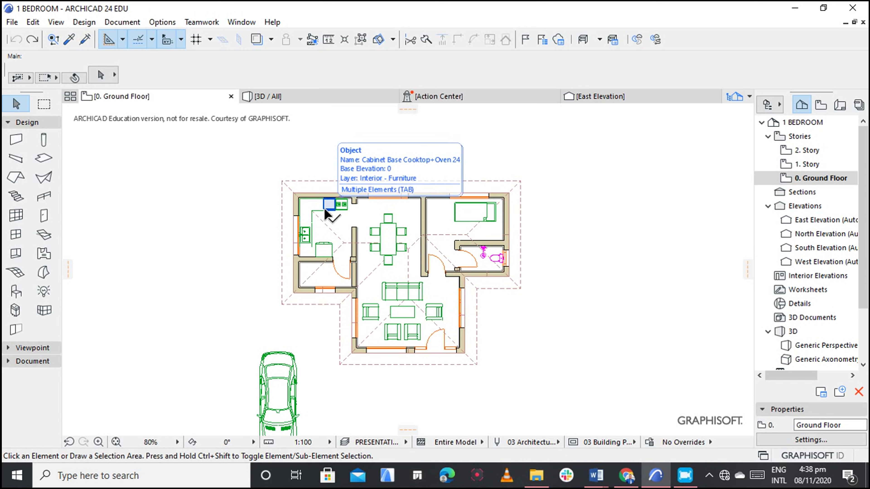
drag(325, 214, 325, 214)
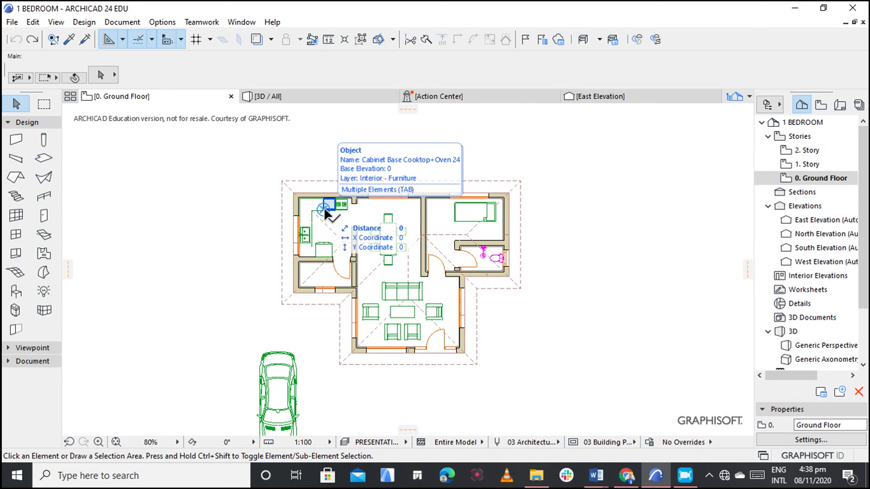
key(Escape)
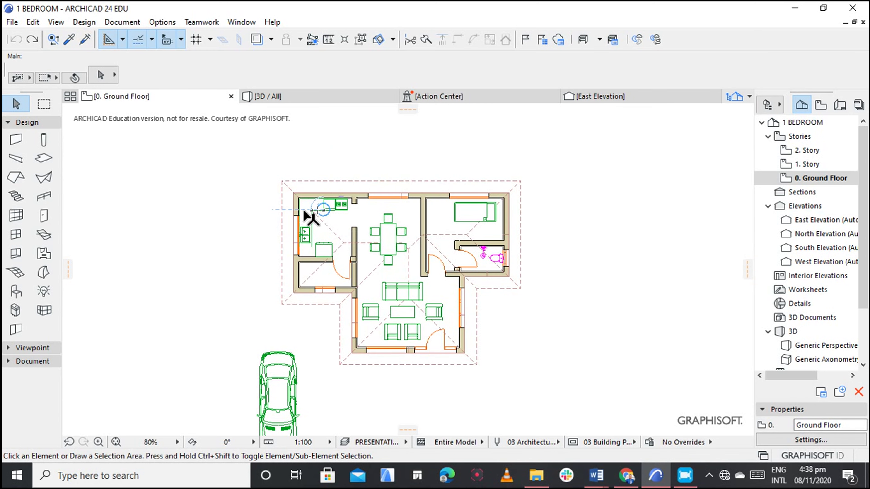
scroll(307, 224, up, 3)
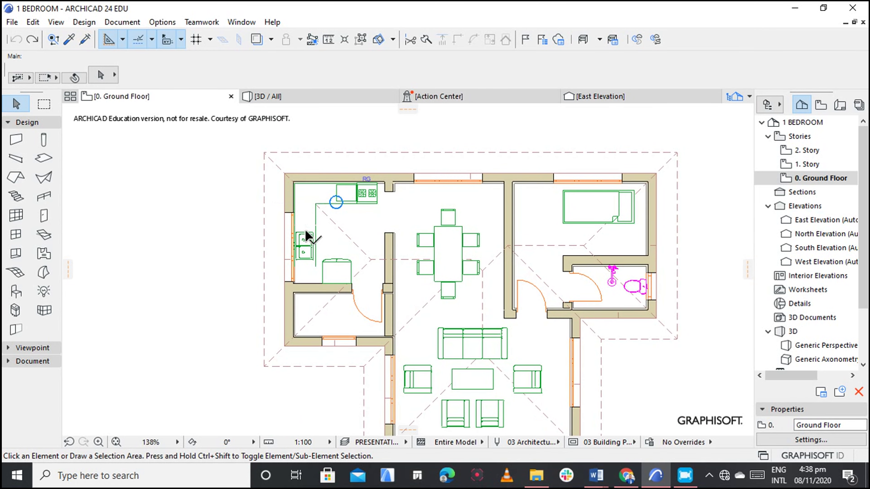
scroll(305, 236, up, 3)
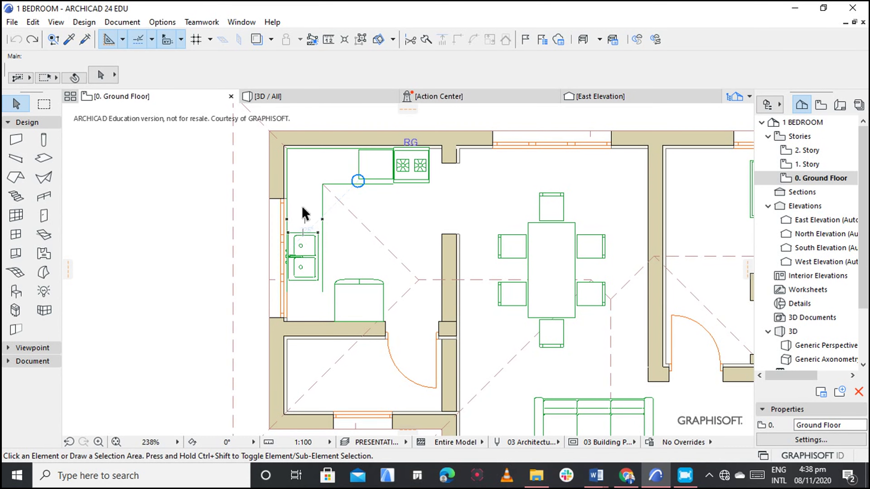
scroll(306, 211, down, 4)
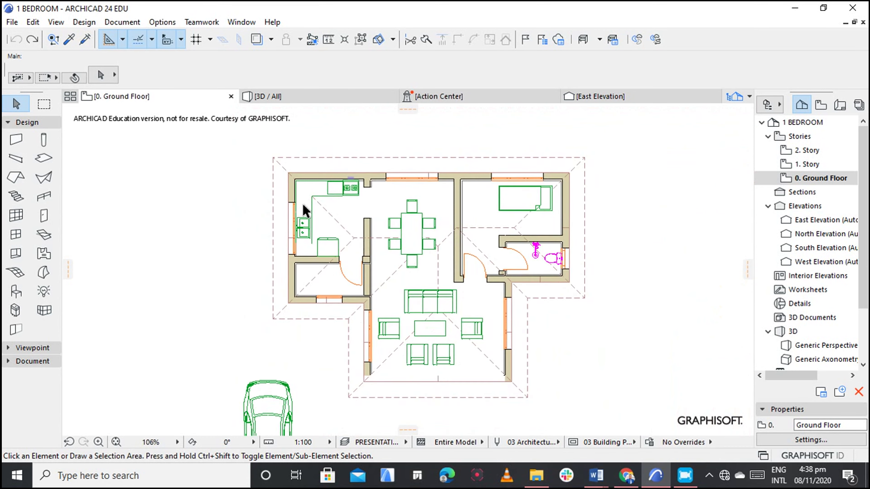
scroll(304, 210, down, 4)
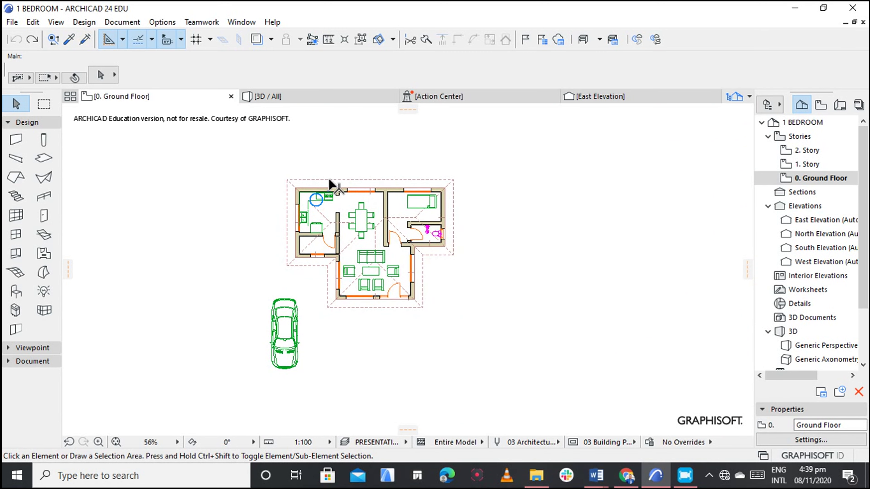
scroll(329, 174, up, 3)
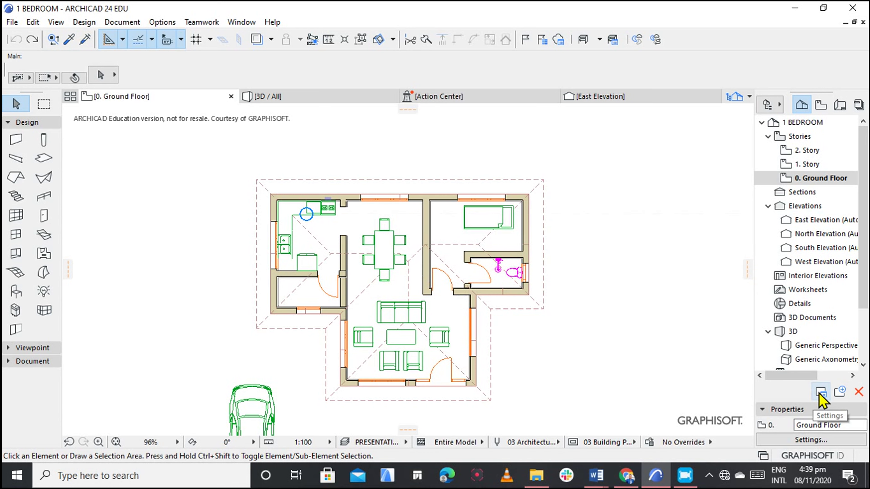
Step: Start saving the current ground floor view to the View Map with Plain Millimeter dimensioning and Fit in window zooming
click(821, 104)
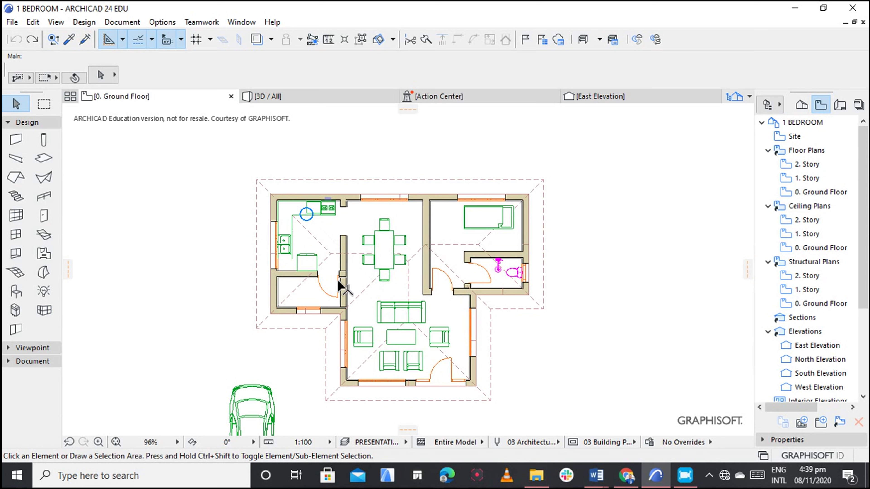
scroll(509, 331, down, 2)
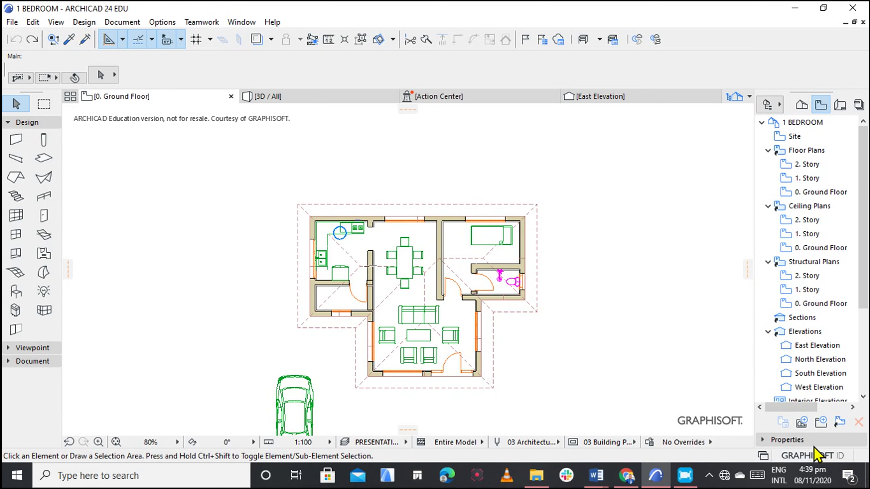
click(805, 424)
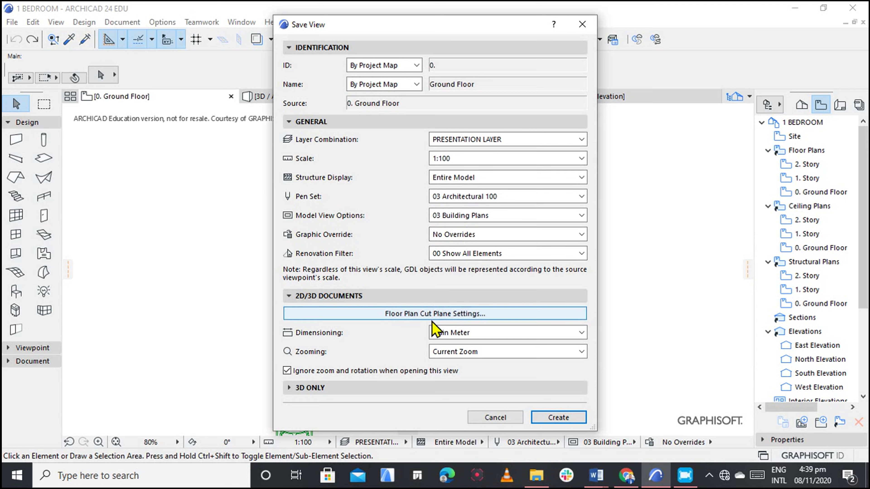
click(457, 334)
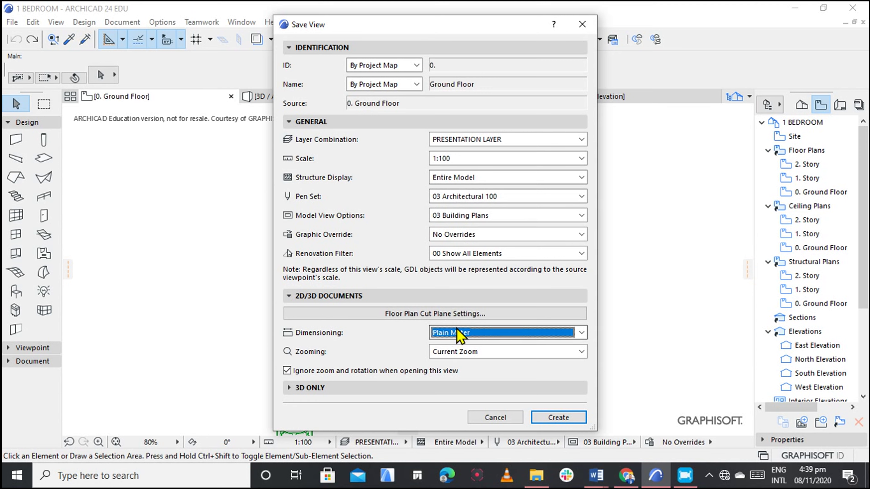
click(459, 368)
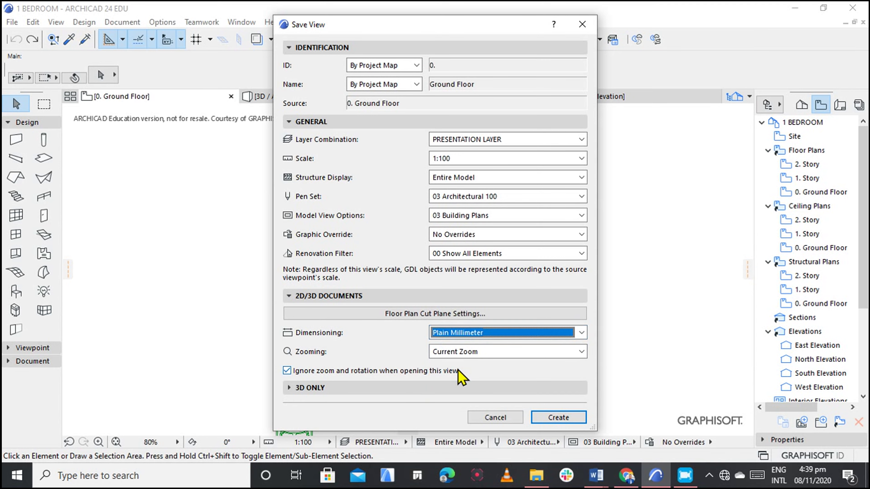
click(493, 353)
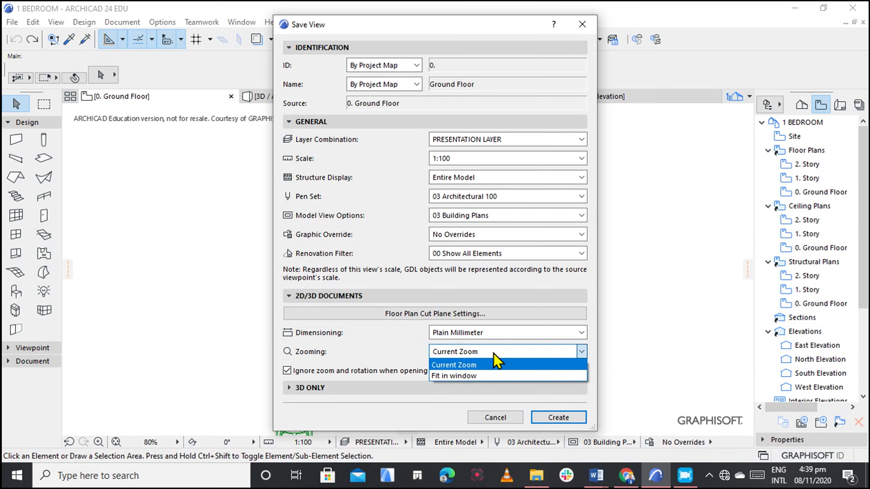
click(463, 376)
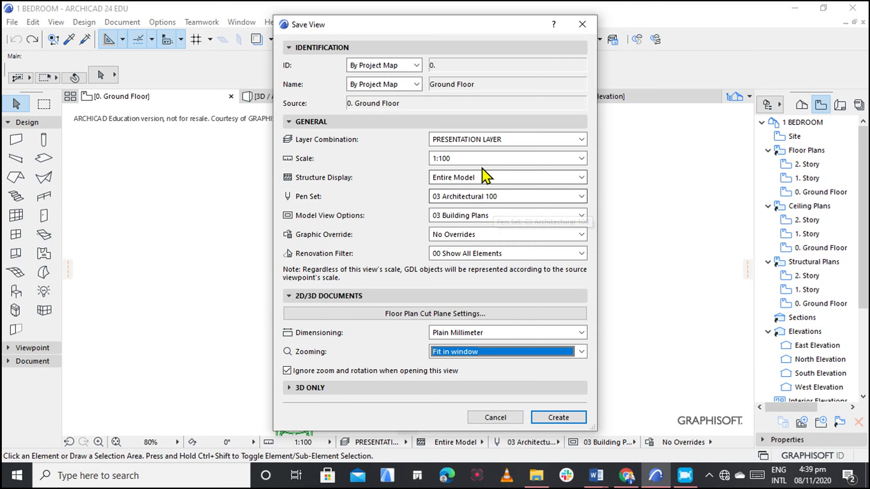
Step: Set the new view's scale to 1:50, create it and open the saved Ground Floor view
click(518, 160)
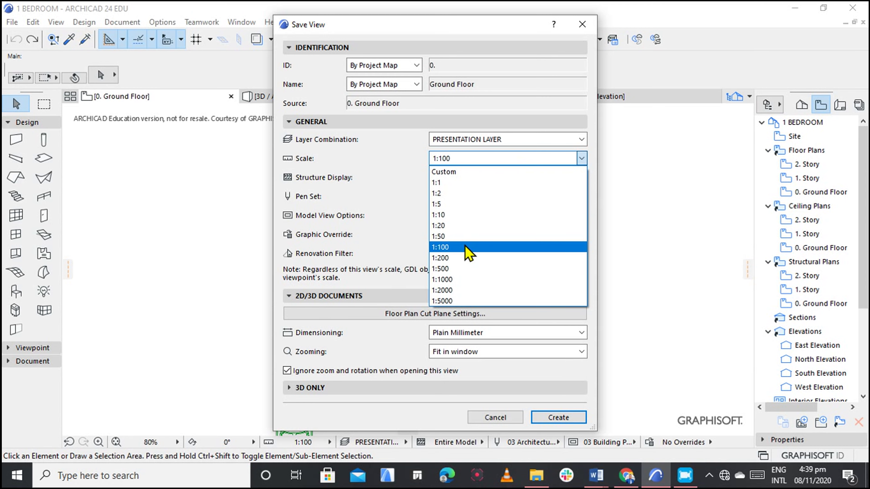
click(442, 237)
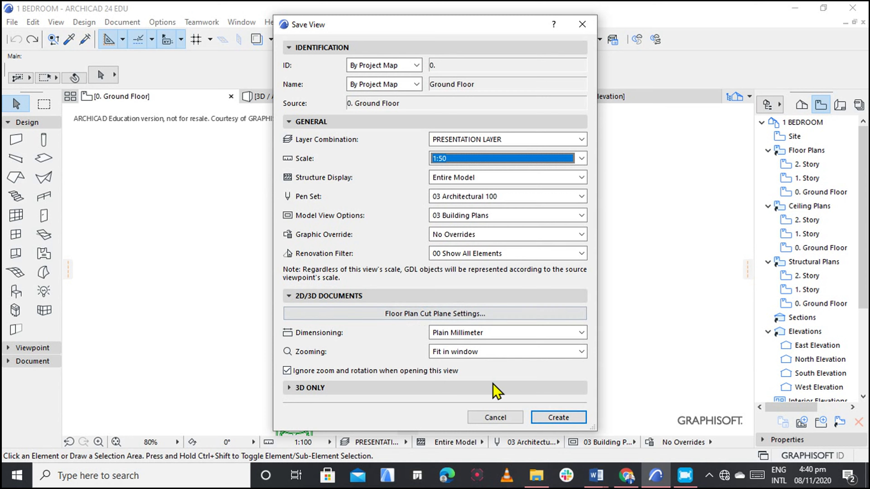
click(562, 417)
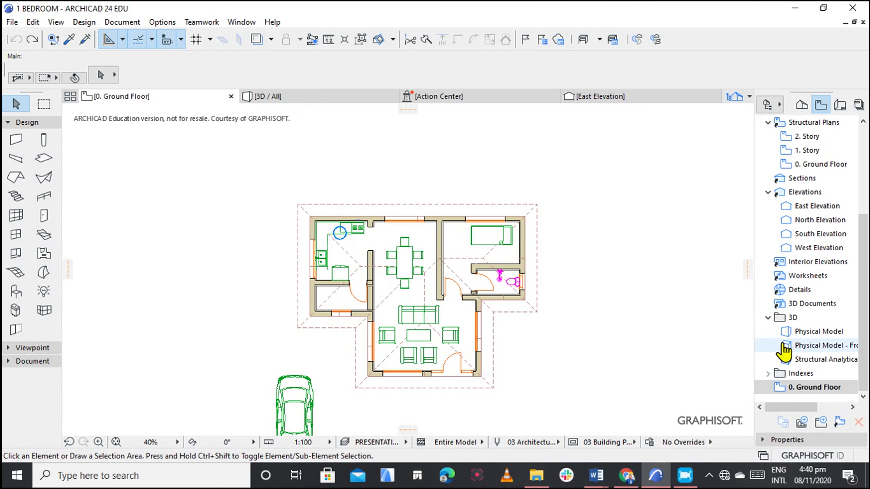
click(790, 390)
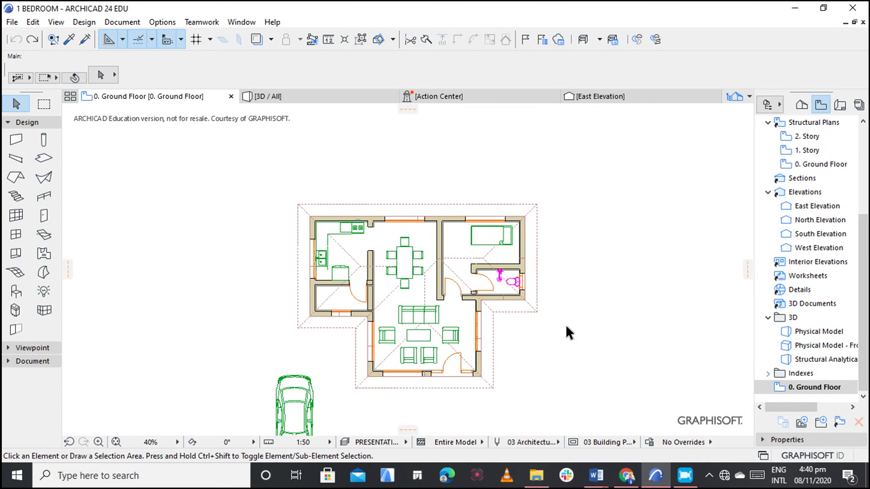
Step: Apply the WORKING DRAWING layer combination to the ground floor plan and check the dimensioned drawing
key(ctrl+l)
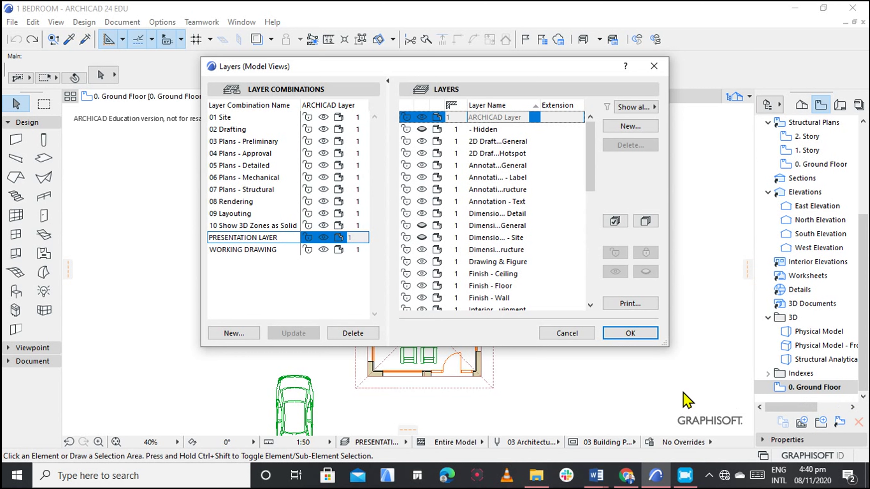
click(269, 253)
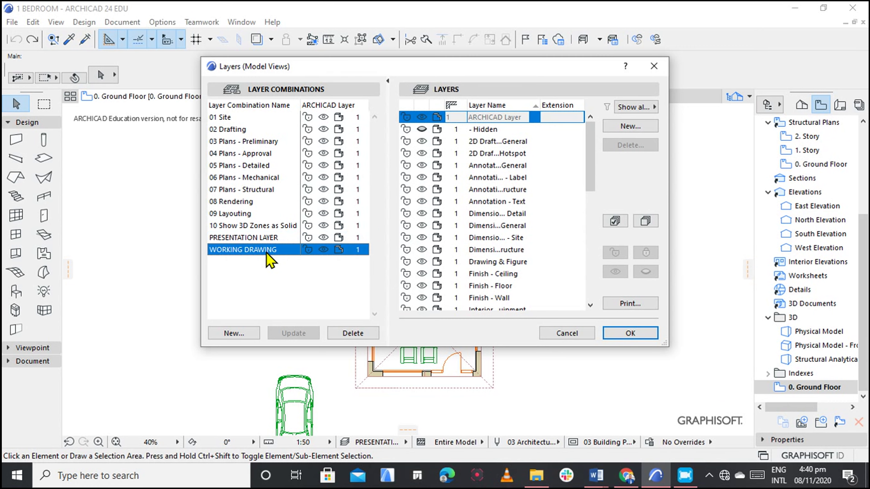
click(627, 334)
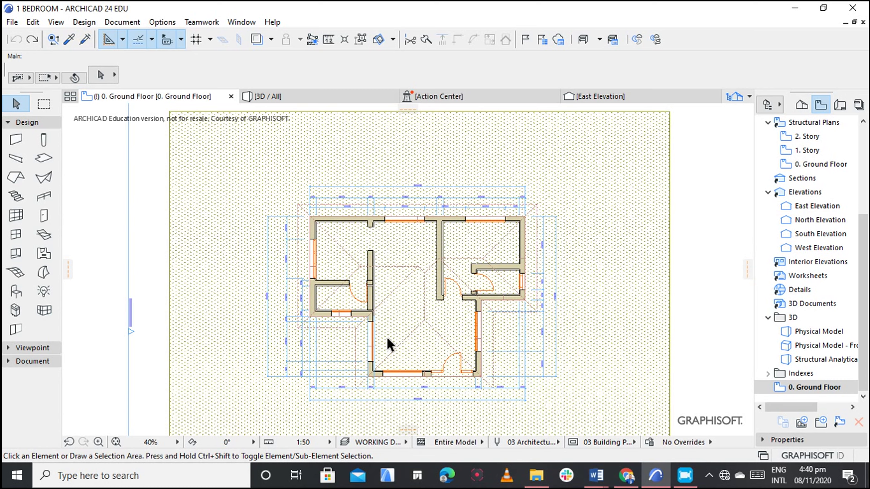
scroll(389, 345, down, 1)
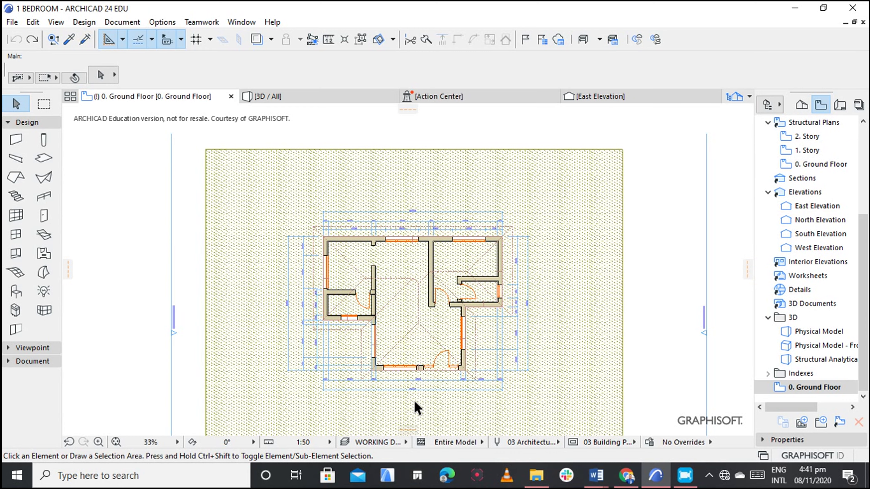
scroll(430, 369, up, 2)
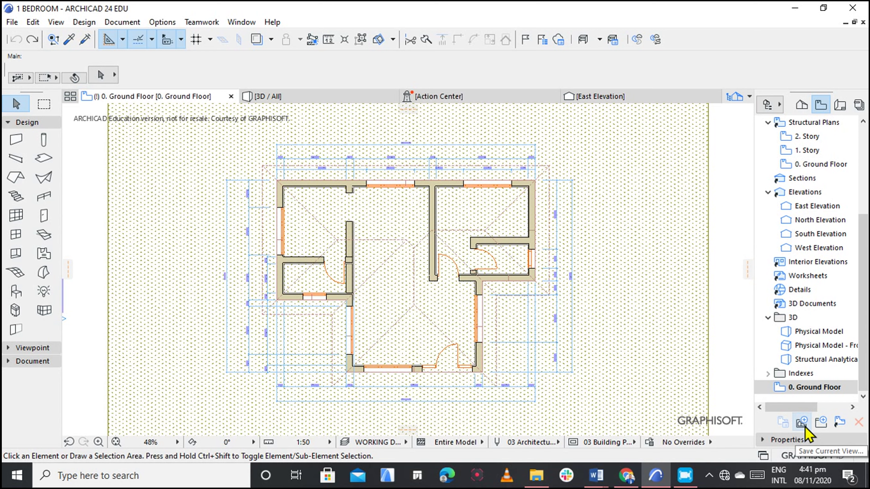
Step: Start saving the current ground floor plan to the View Map, keeping the WORKING DRAWING layer combination, 1:50 scale and Project Map ID
click(821, 104)
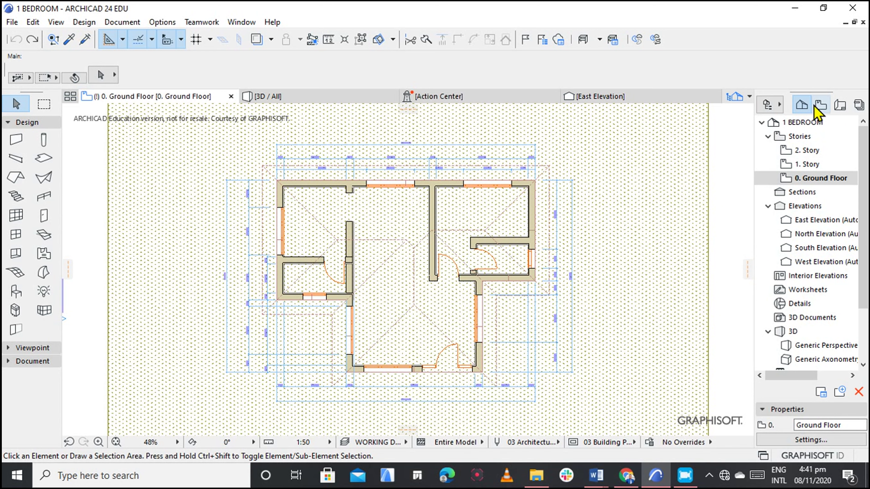
click(802, 106)
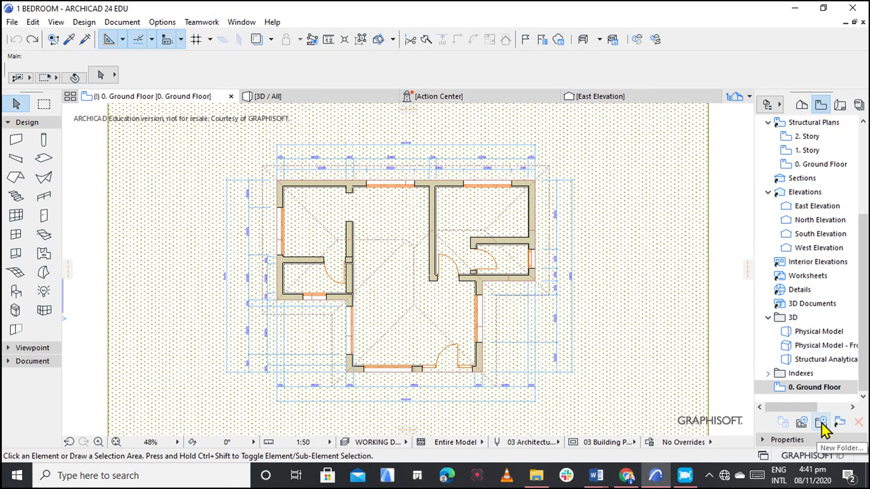
click(801, 423)
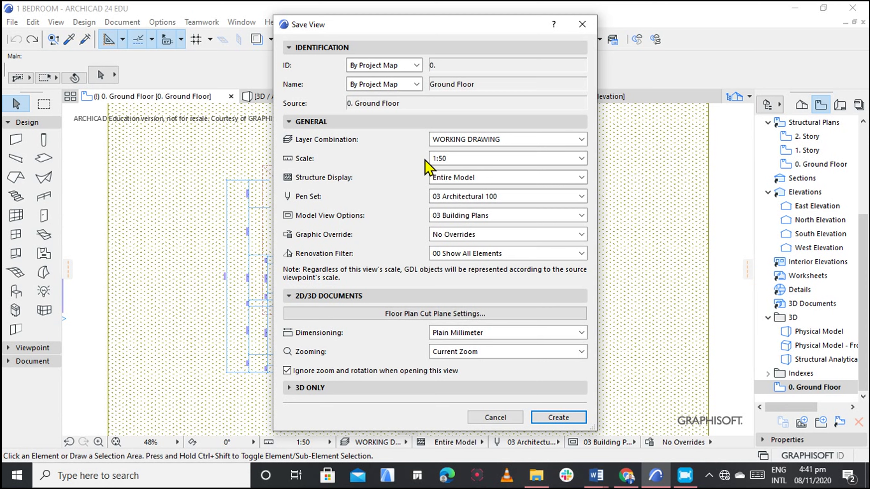
click(582, 159)
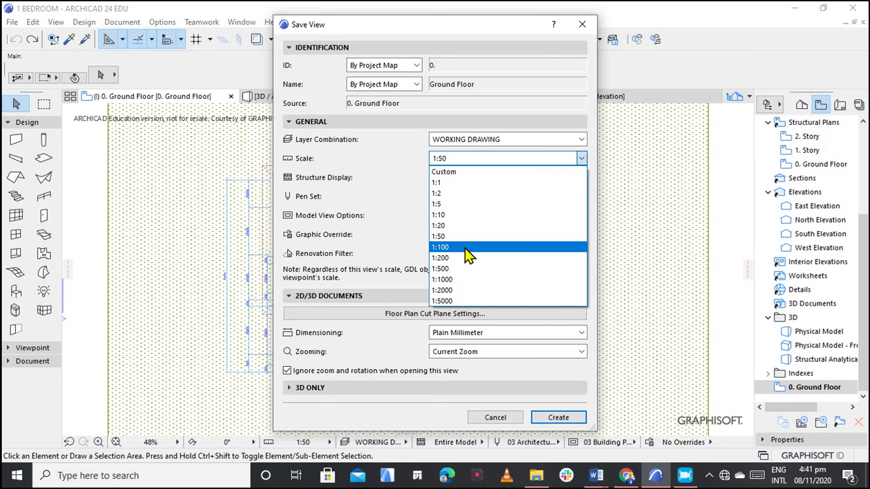
click(455, 66)
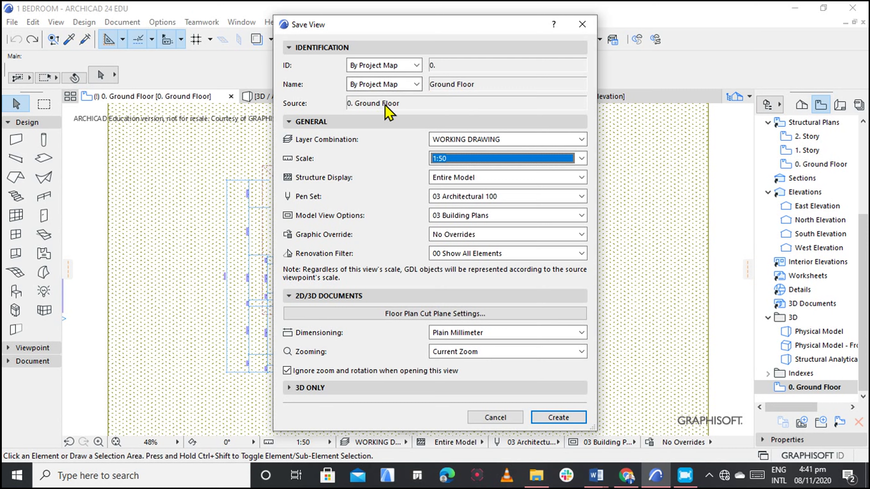
click(417, 65)
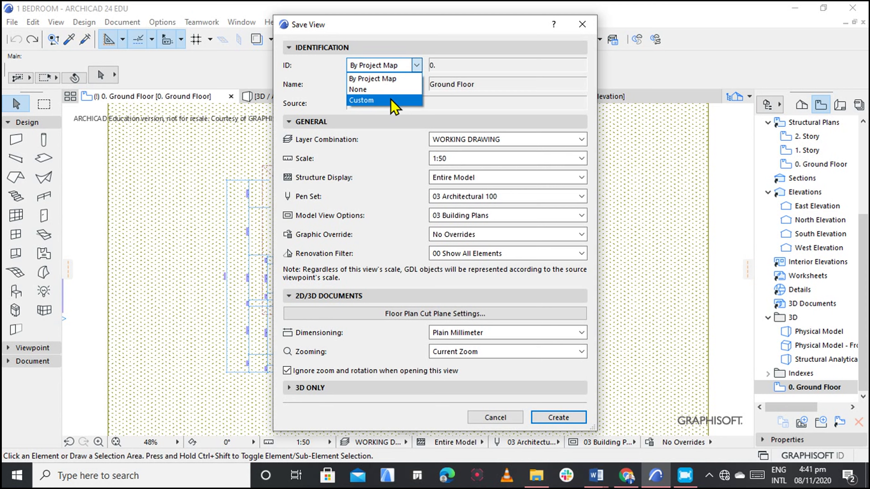
click(497, 78)
Step: Give the new view the custom name WORKING and create it
click(415, 84)
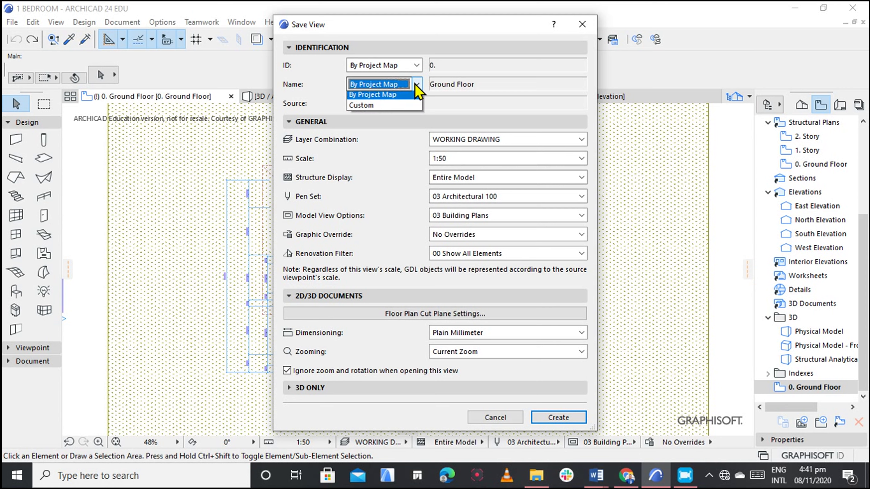
click(404, 106)
click(491, 84)
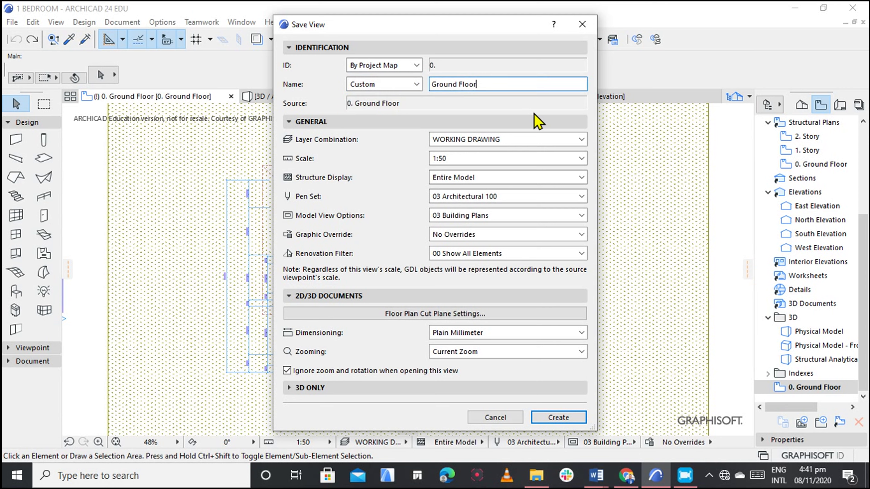
key(BackSpace)
key(BackSpace)
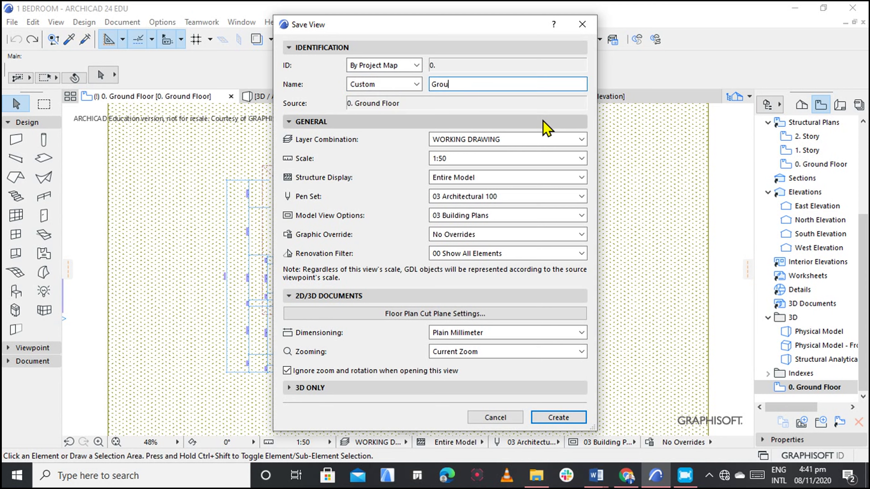
key(BackSpace)
key(BackSpace)
key(BackSpace)
text(WORKING)
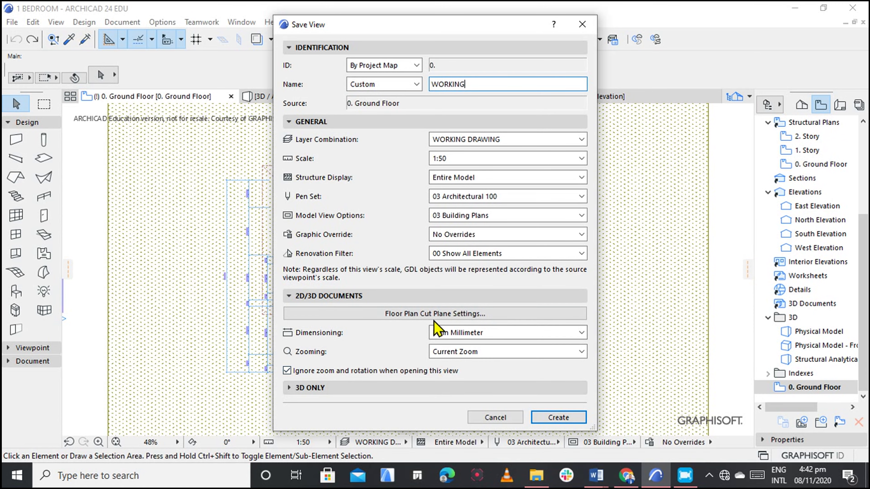
click(558, 419)
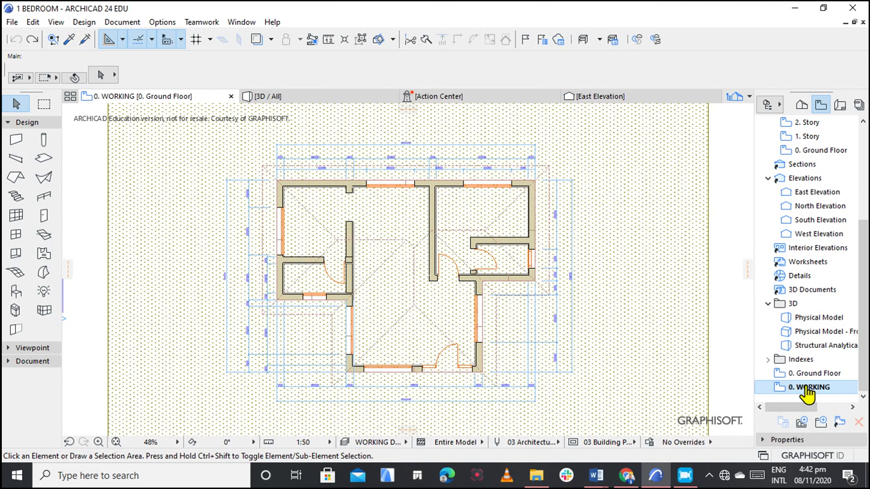
Step: Open the saved Ground Floor and WORKING views alternately to compare the furnished presentation plan with the dimensioned drawing
click(794, 387)
click(799, 375)
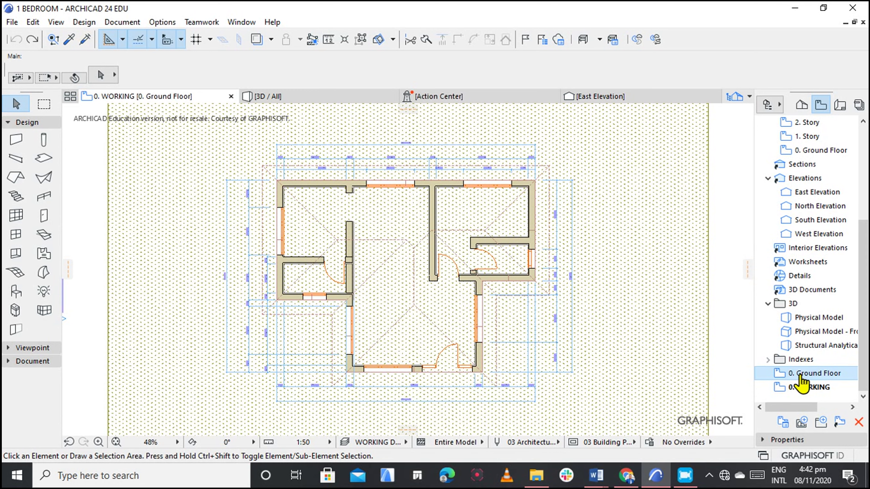
double_click(800, 376)
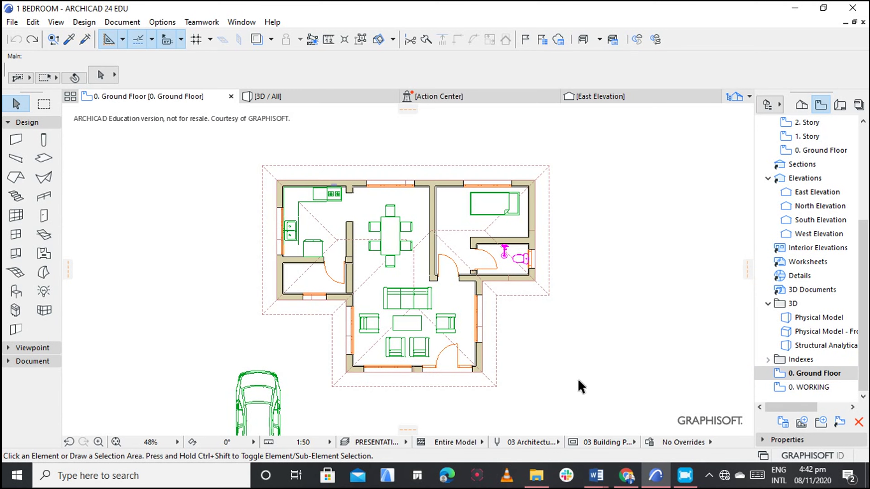
double_click(801, 388)
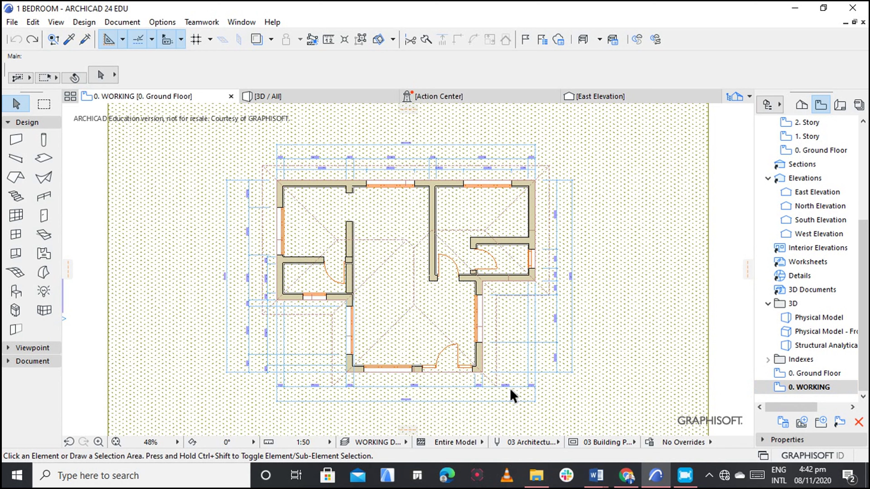
double_click(818, 375)
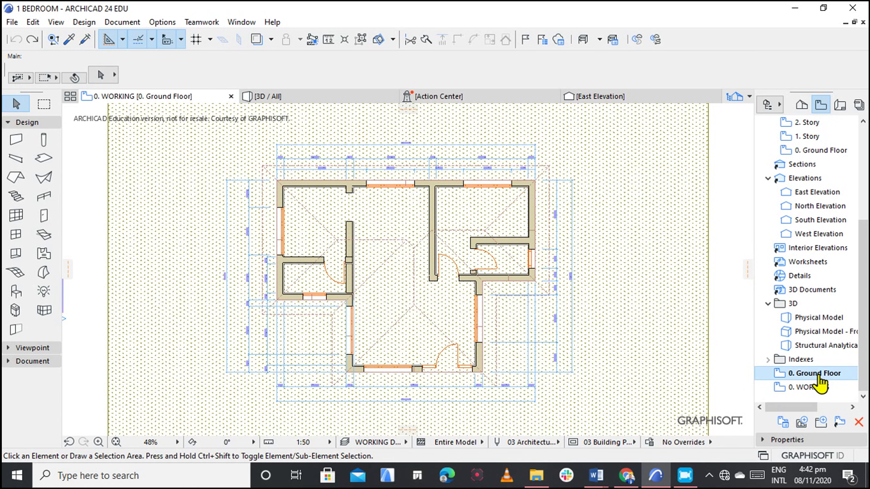